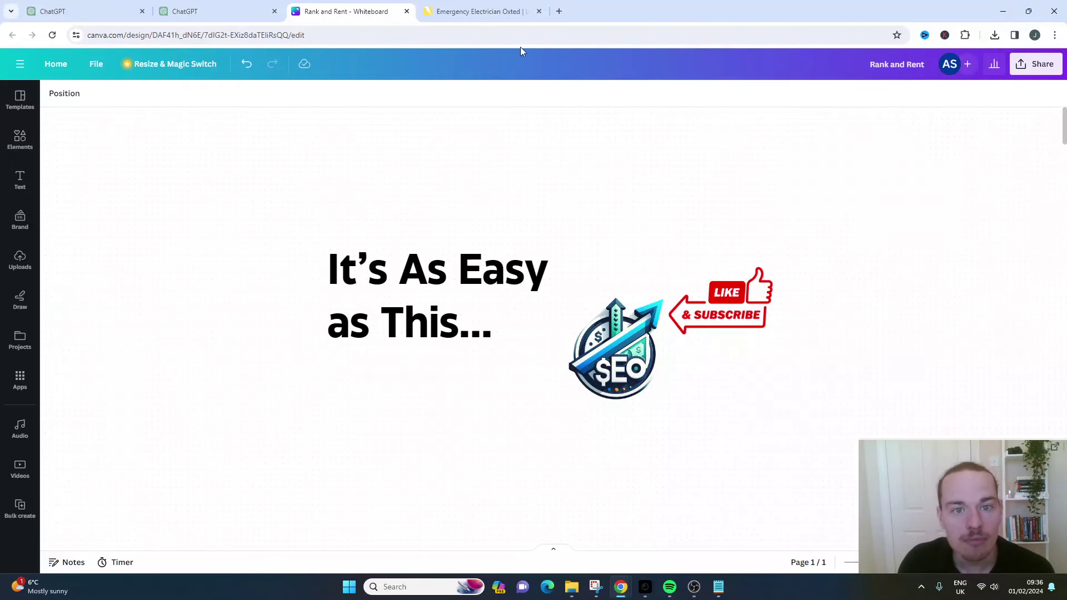
Step: On the Emergency Electrician Oxted site, highlight the hero heading, the word Oxted and the five intro paragraphs
click(489, 12)
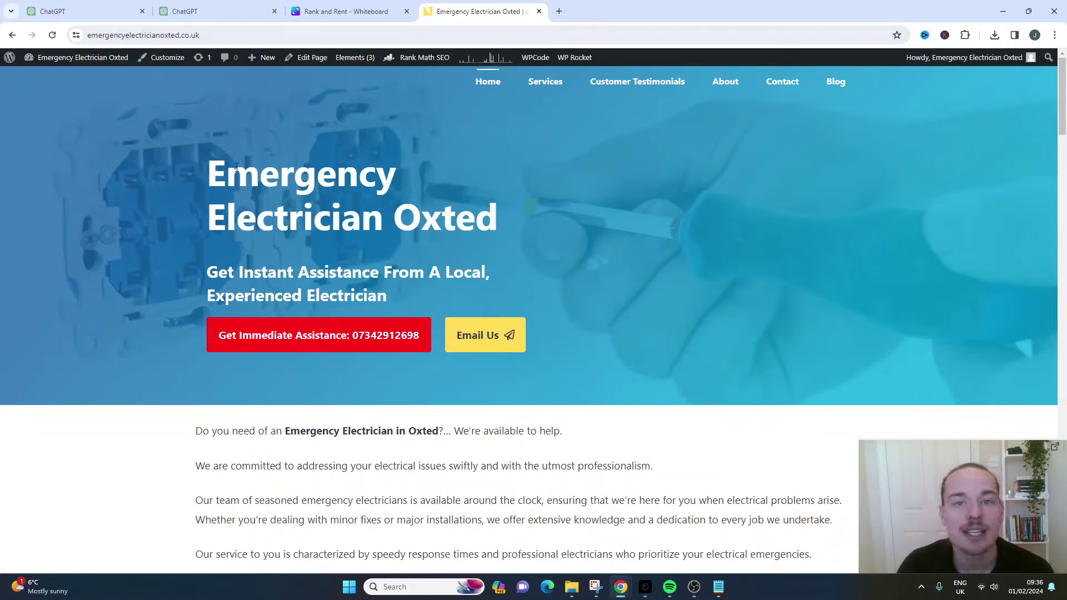
drag(206, 169, 383, 226)
double_click(455, 217)
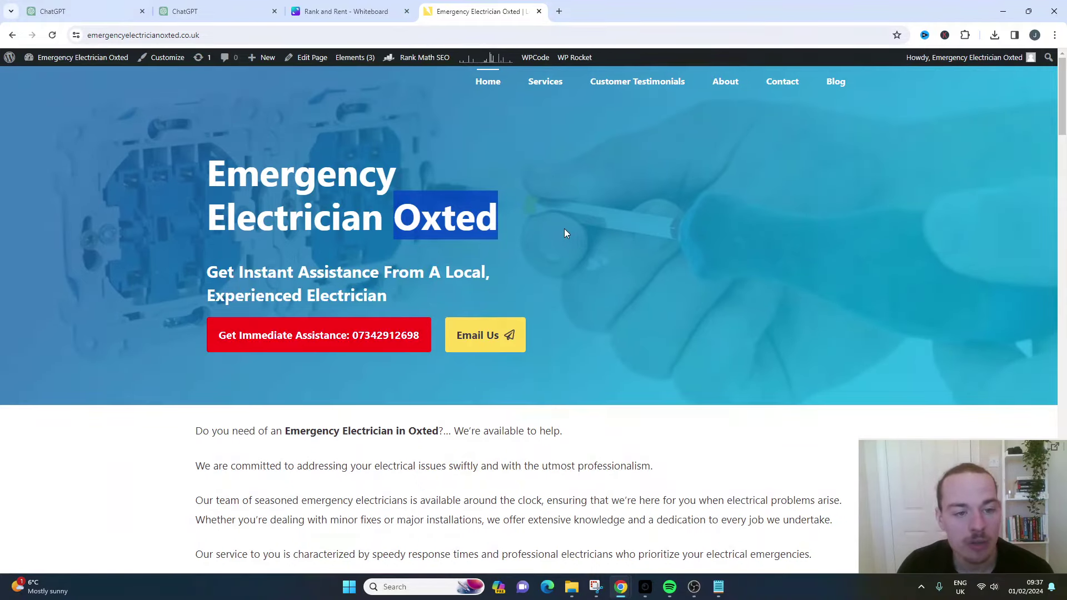
scroll(555, 230, down, 4)
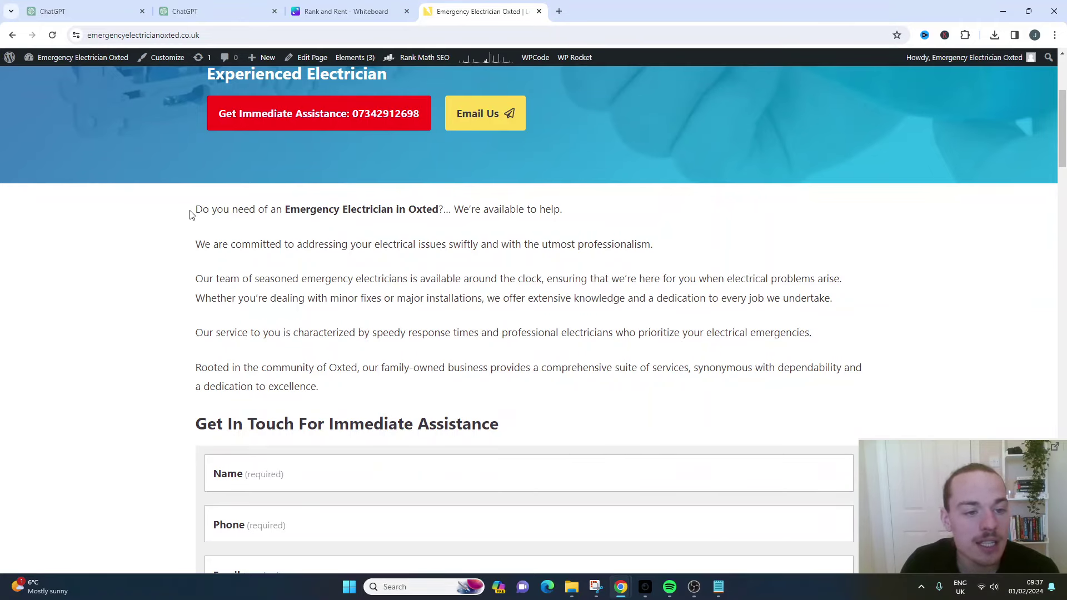
drag(194, 211, 470, 384)
Step: Review the service sections and highlight the 'Get In Touch For Immediate Assistance' heading
scroll(470, 384, up, 4)
scroll(536, 240, down, 6)
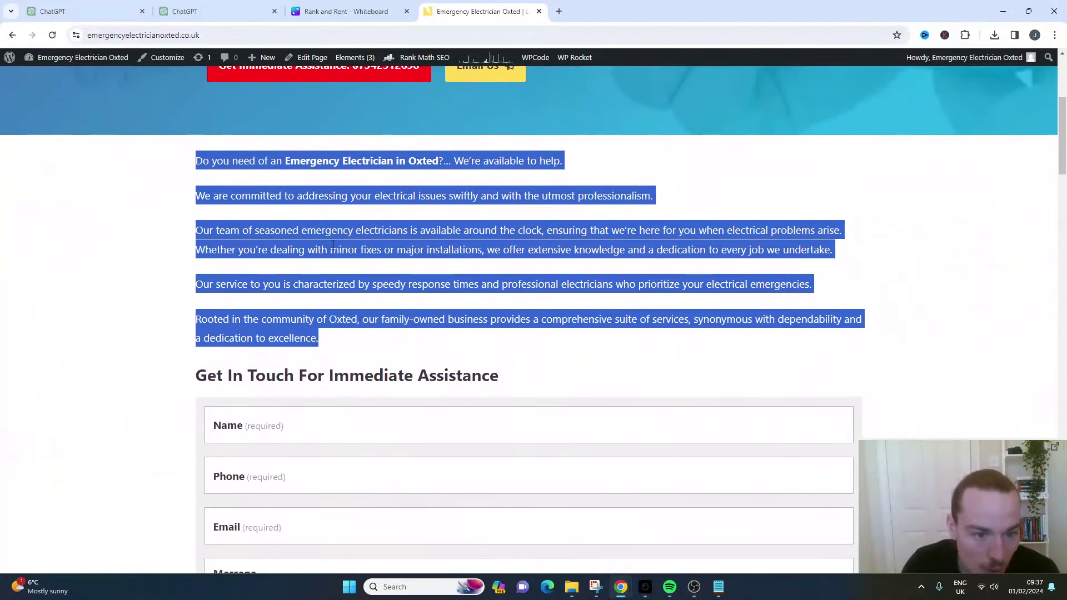
scroll(320, 225, down, 2)
scroll(312, 222, up, 2)
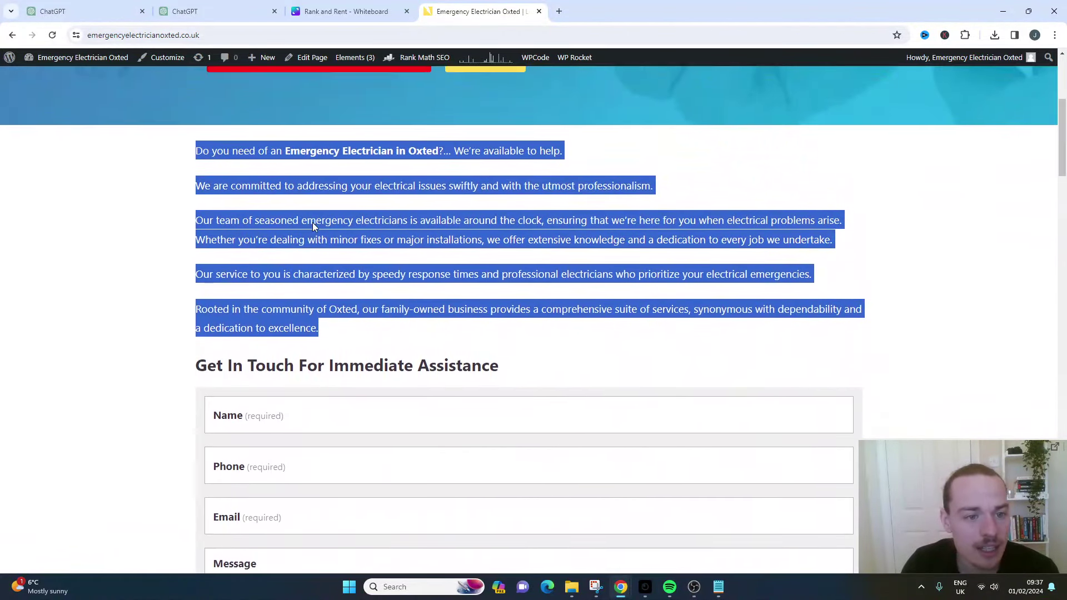
scroll(312, 222, down, 10)
drag(202, 148, 369, 269)
scroll(393, 279, down, 11)
scroll(392, 278, up, 13)
scroll(393, 279, up, 7)
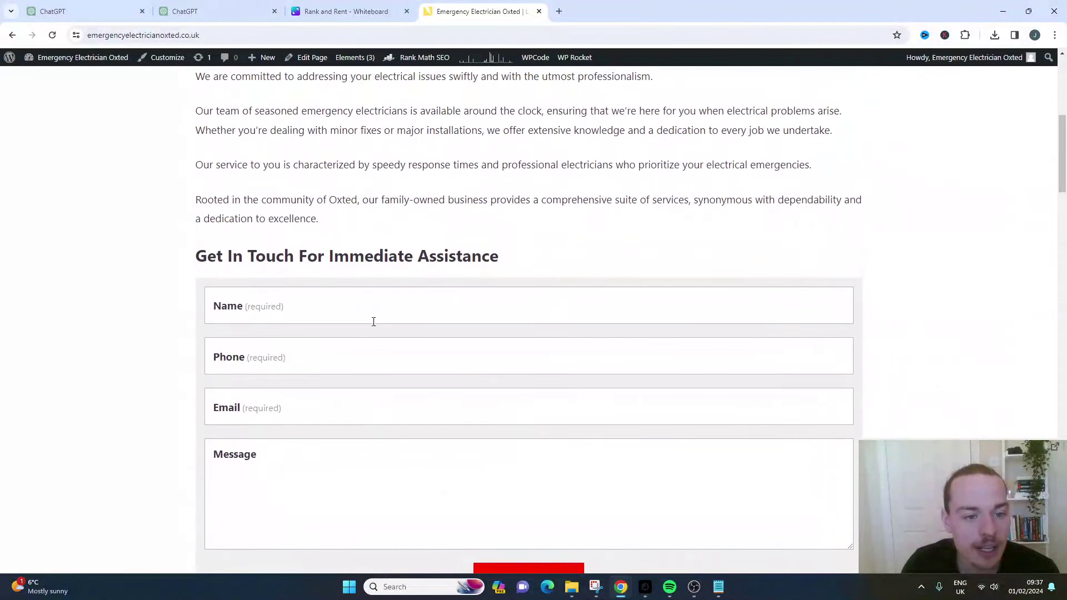
triple_click(198, 253)
click(385, 235)
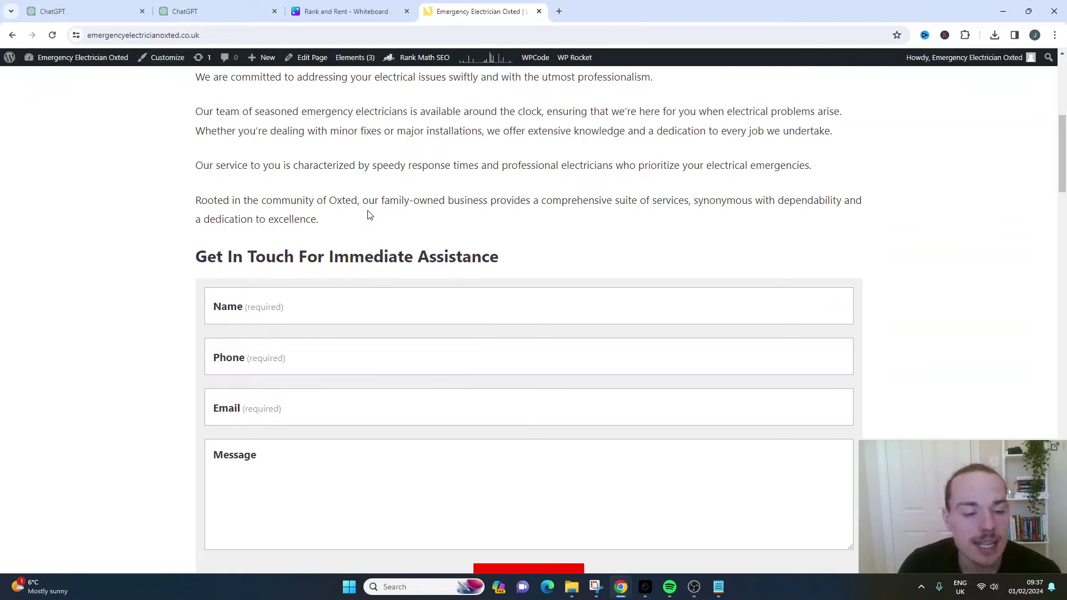
Step: Scroll down through the contact form section to the location map
scroll(369, 215, down, 7)
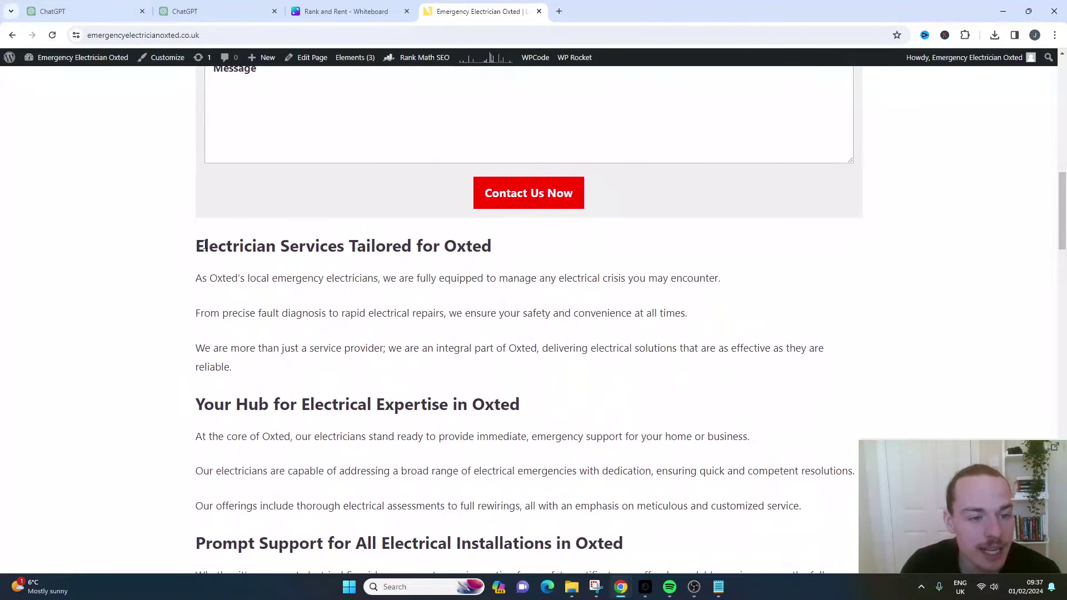
drag(195, 201, 342, 304)
scroll(271, 279, down, 8)
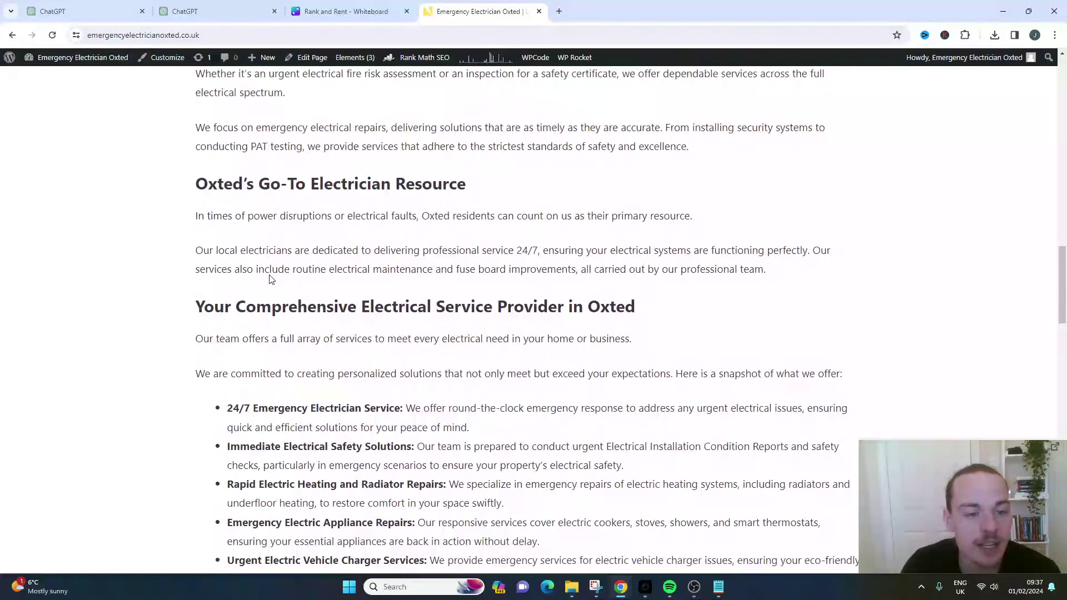
scroll(270, 277, down, 2)
scroll(270, 276, down, 14)
scroll(270, 276, down, 15)
scroll(270, 276, up, 20)
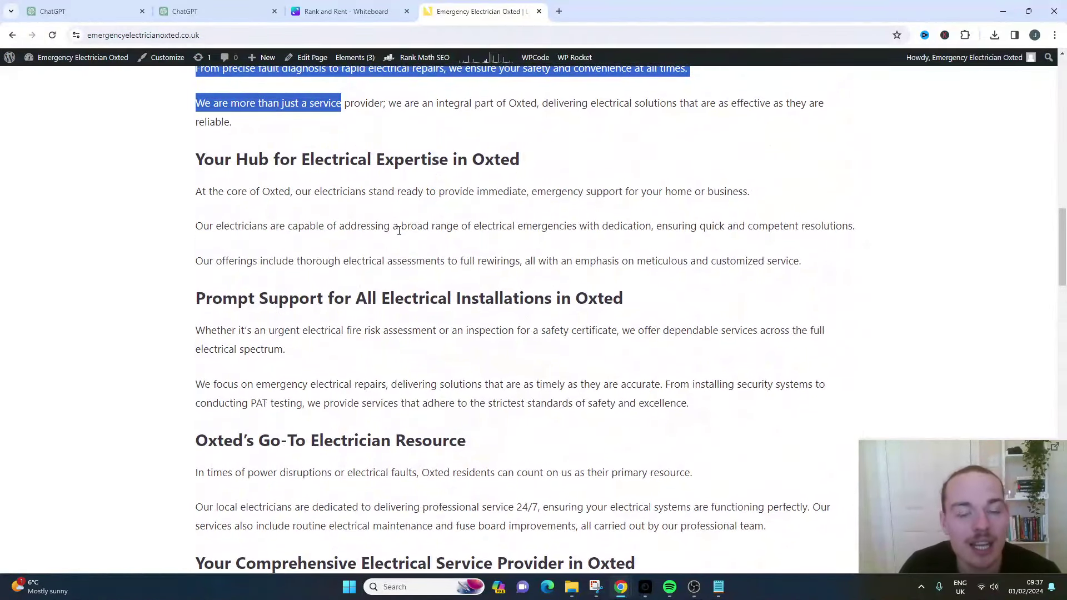
Step: Switch to the ChatGPT chat holding the drafted custom-GPT-instructions prompt
click(185, 11)
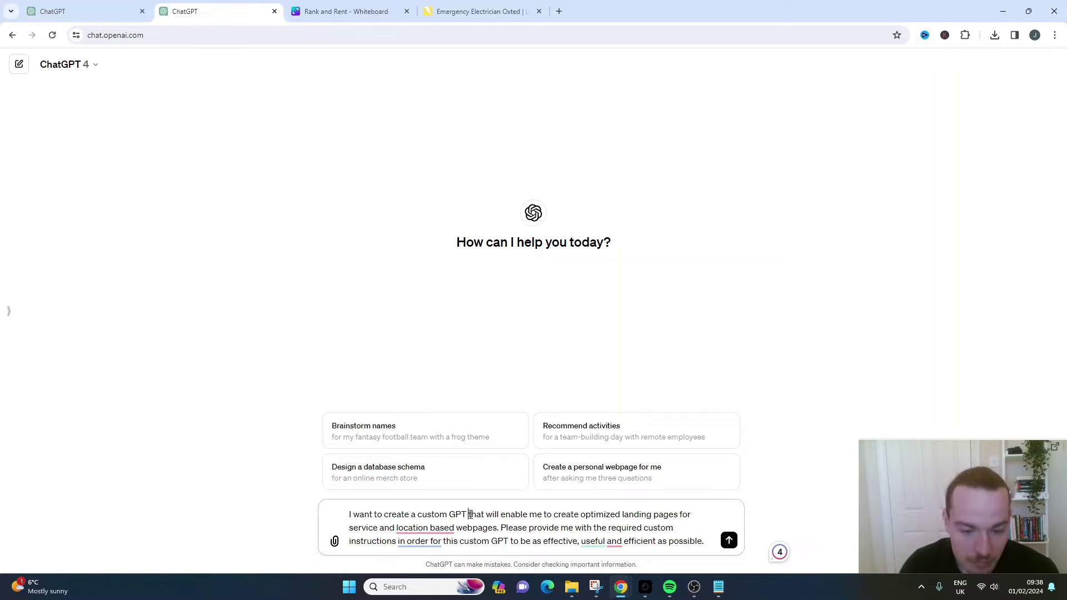
Step: Adjust the wording around 'optimized landing pages' in the drafted prompt, keeping 'landing pages' plural
key(ctrl+a)
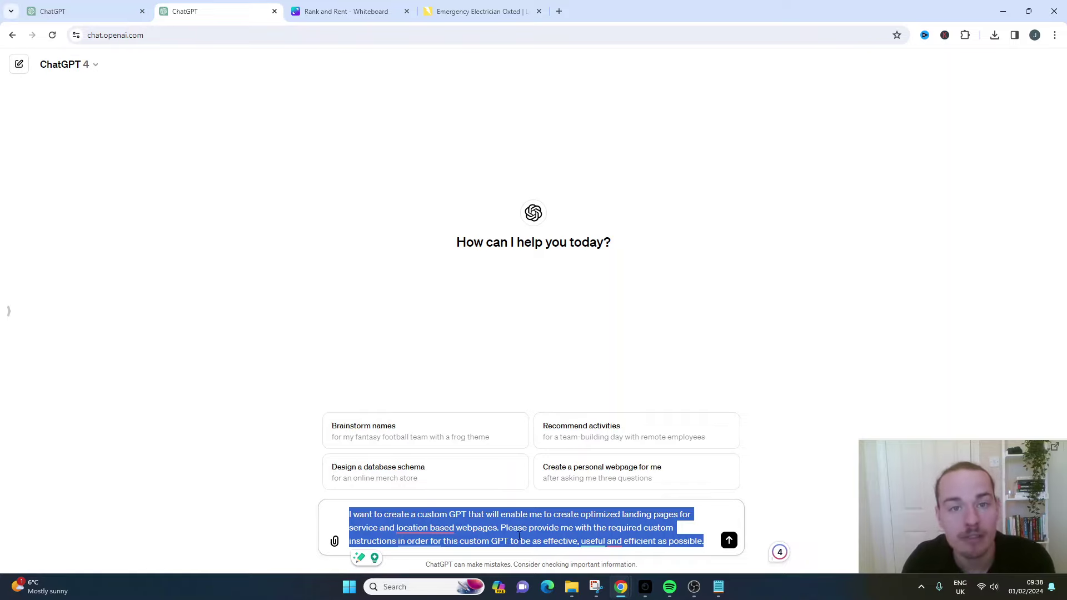
click(792, 451)
click(588, 507)
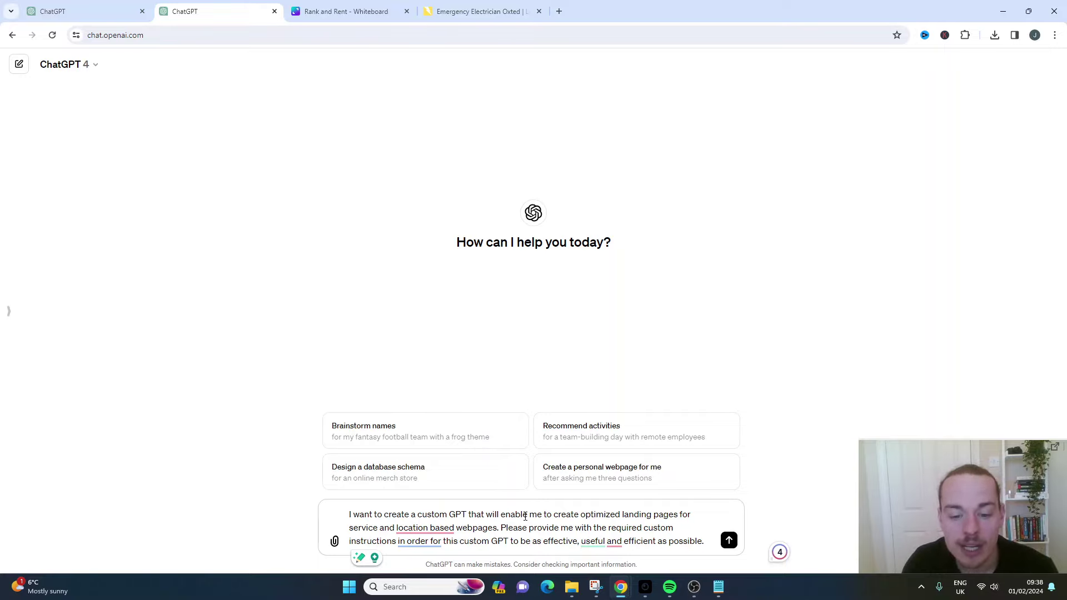
click(580, 513)
text(an)
click(689, 514)
key(BackSpace)
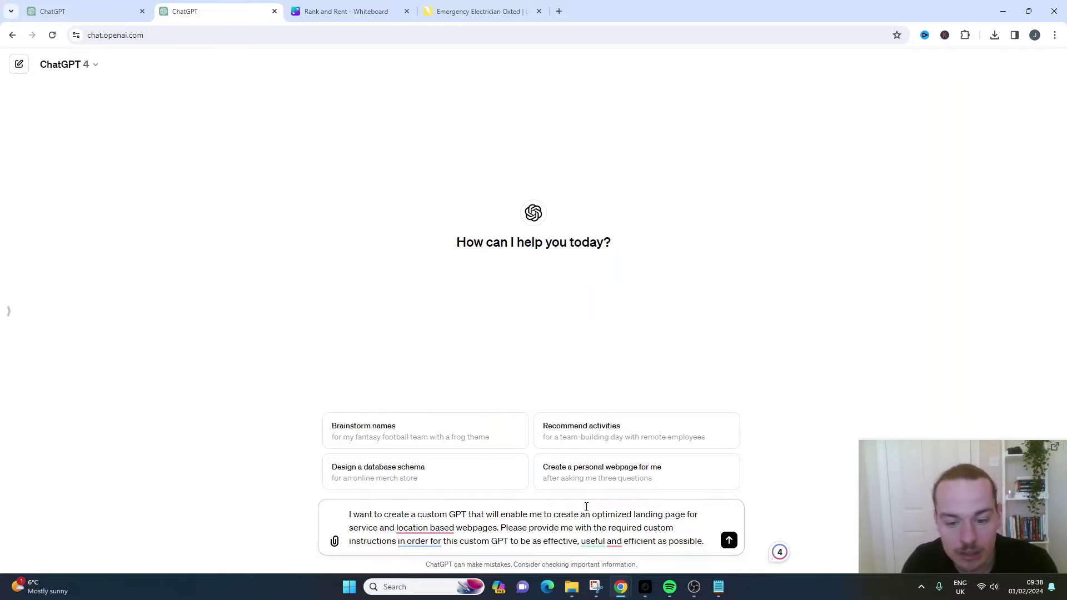
double_click(586, 515)
key(BackSpace)
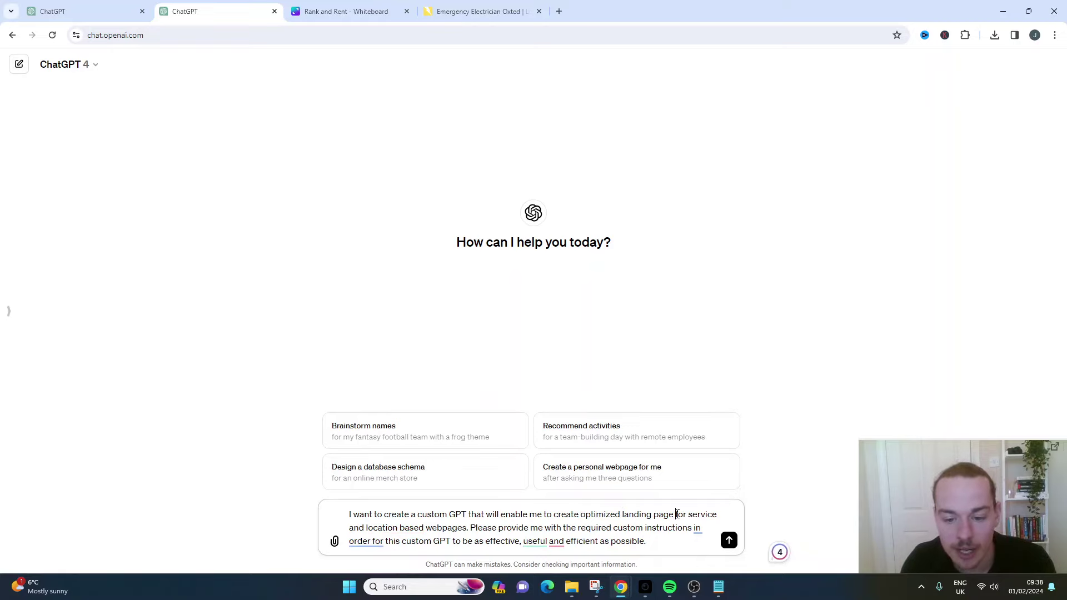
click(674, 513)
text(s)
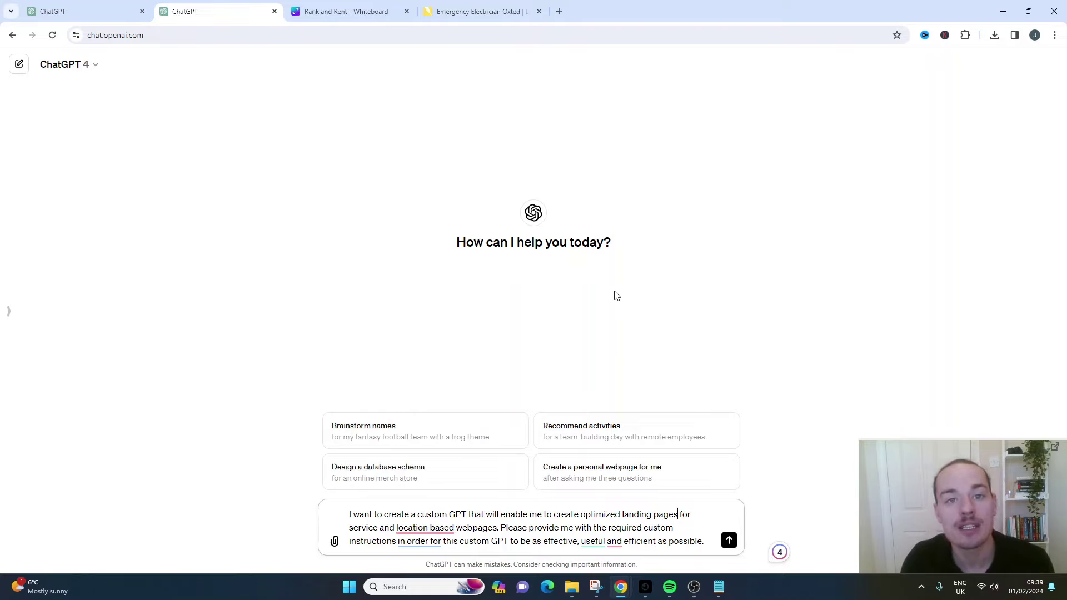
Step: Send the prompt and read the introduction of ChatGPT's reply
click(728, 540)
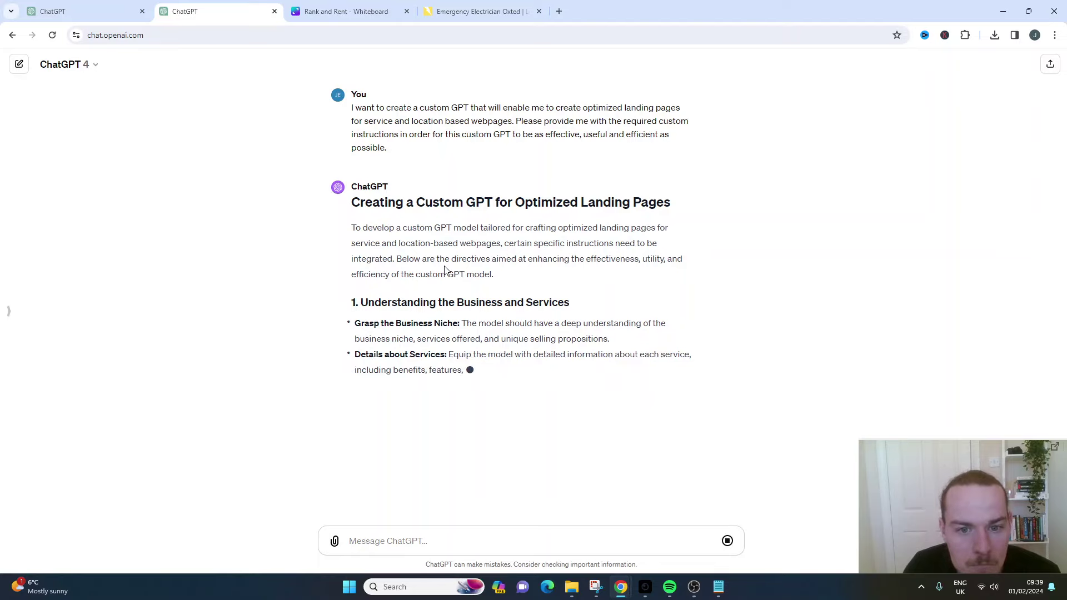
drag(506, 242, 544, 272)
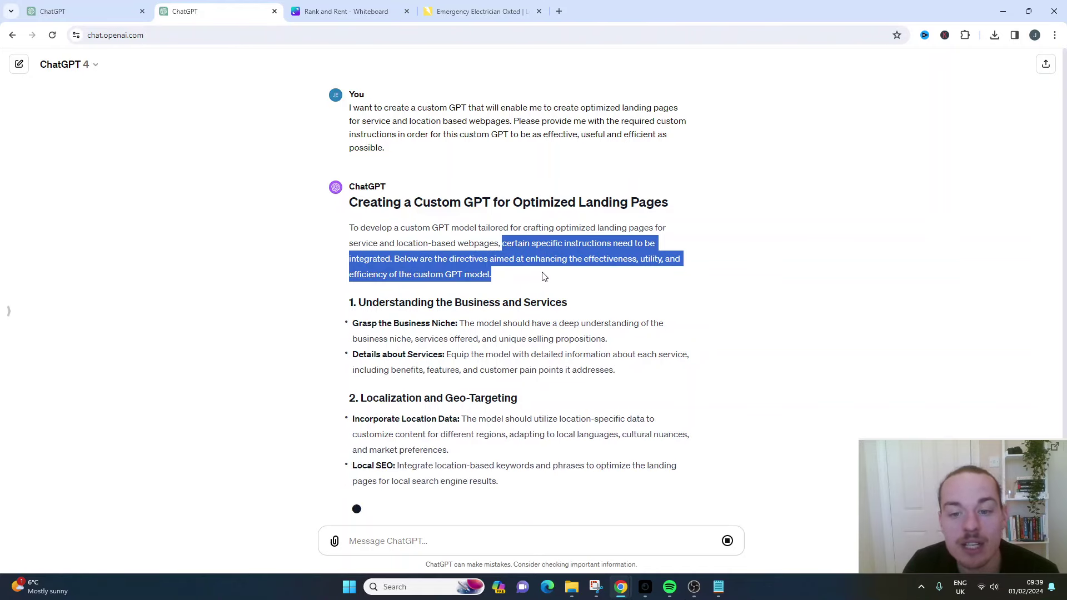
click(556, 270)
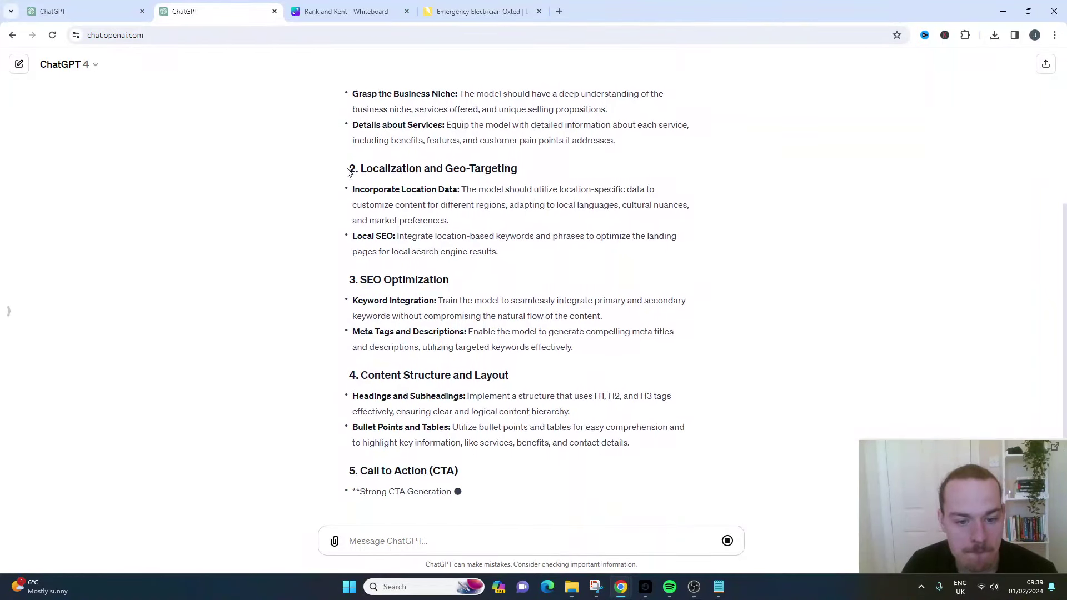
scroll(348, 172, up, 1)
scroll(344, 185, down, 1)
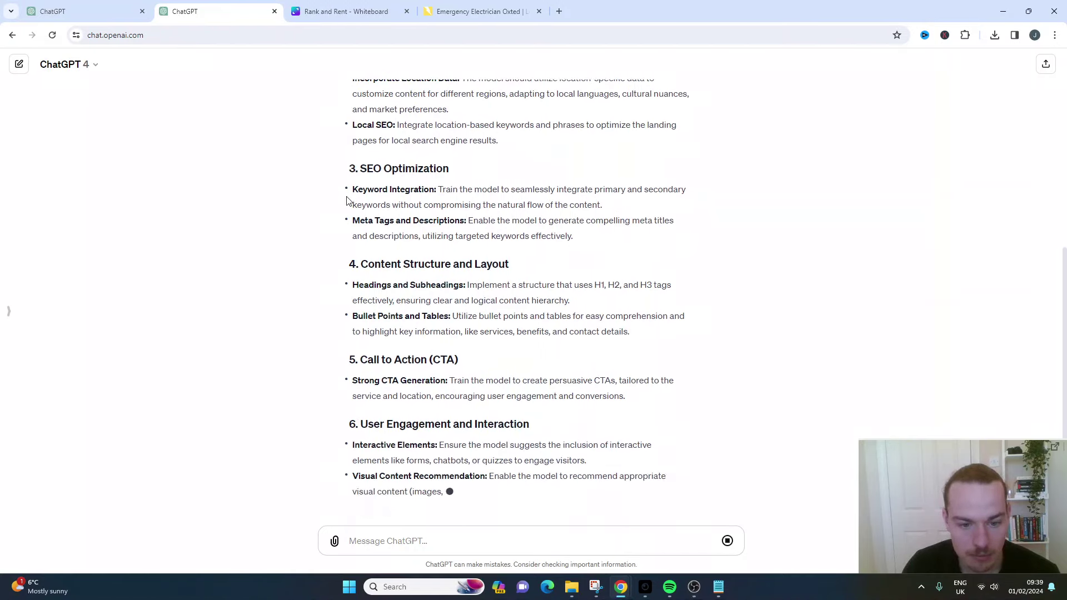
scroll(346, 201, up, 2)
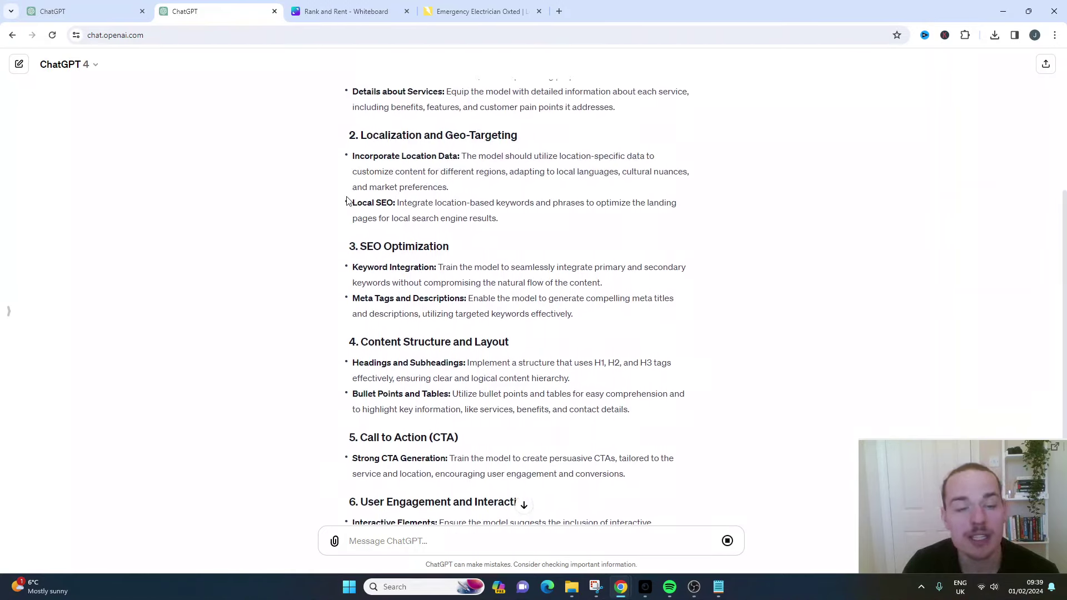
scroll(350, 203, up, 2)
Step: Review the reply's opening sections, highlighting the first section heading
drag(365, 153, 507, 167)
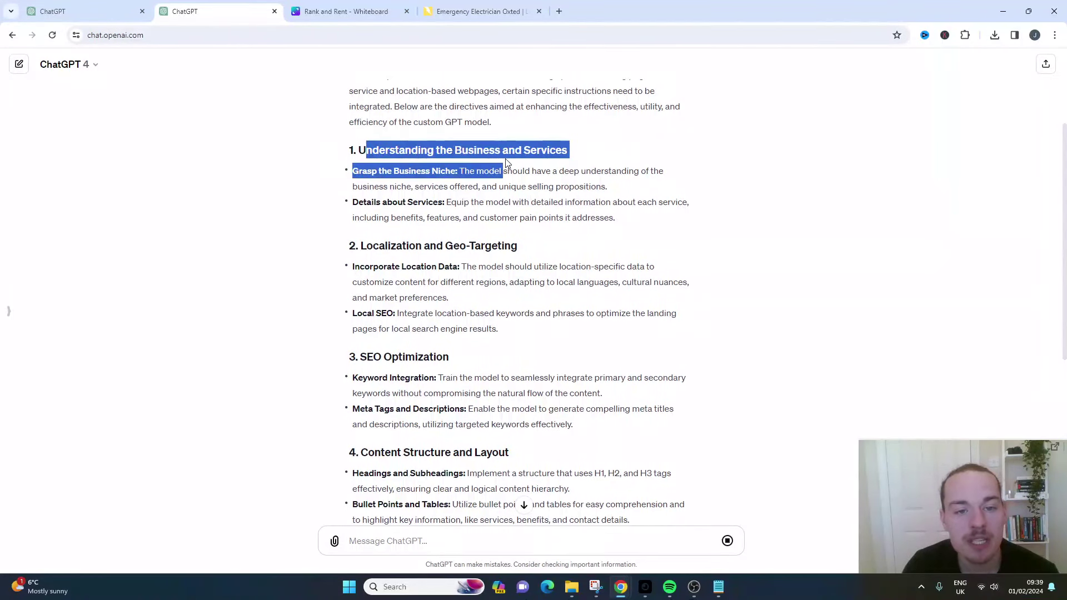
click(508, 168)
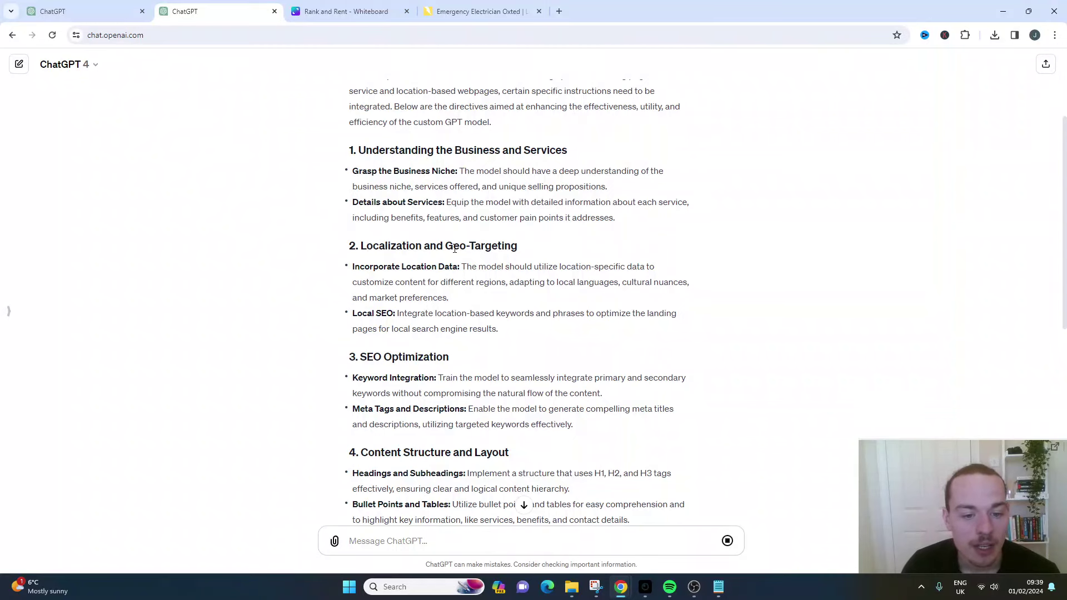
scroll(454, 248, down, 3)
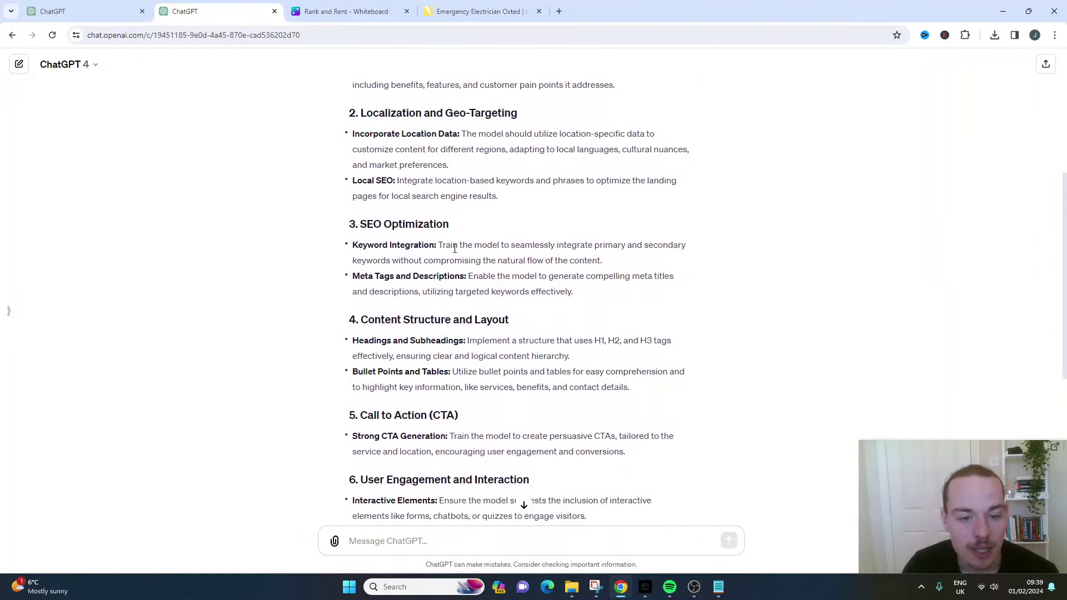
scroll(455, 250, down, 6)
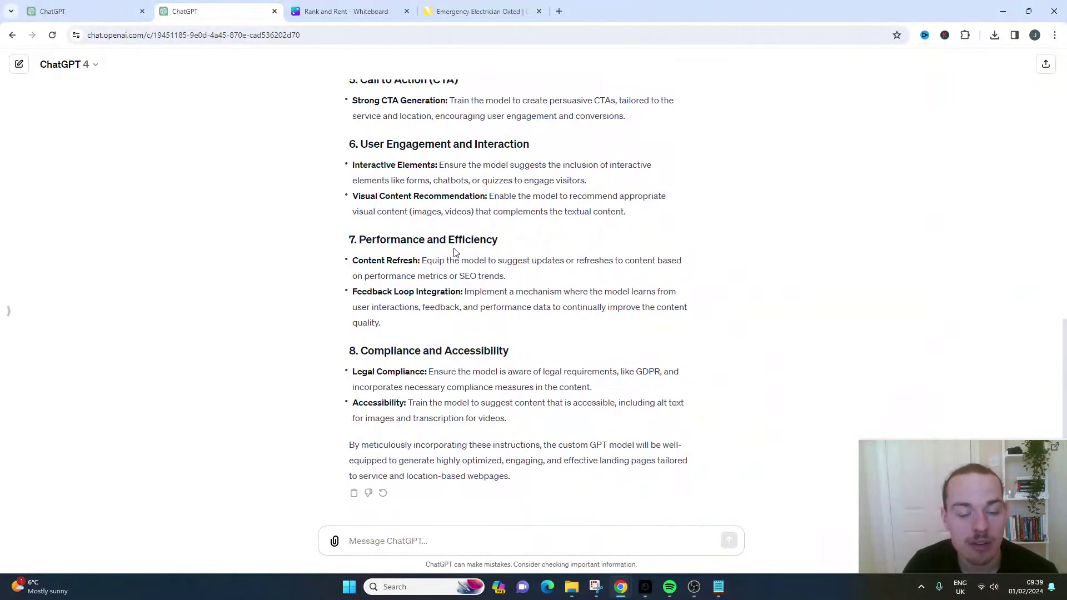
scroll(454, 253, up, 11)
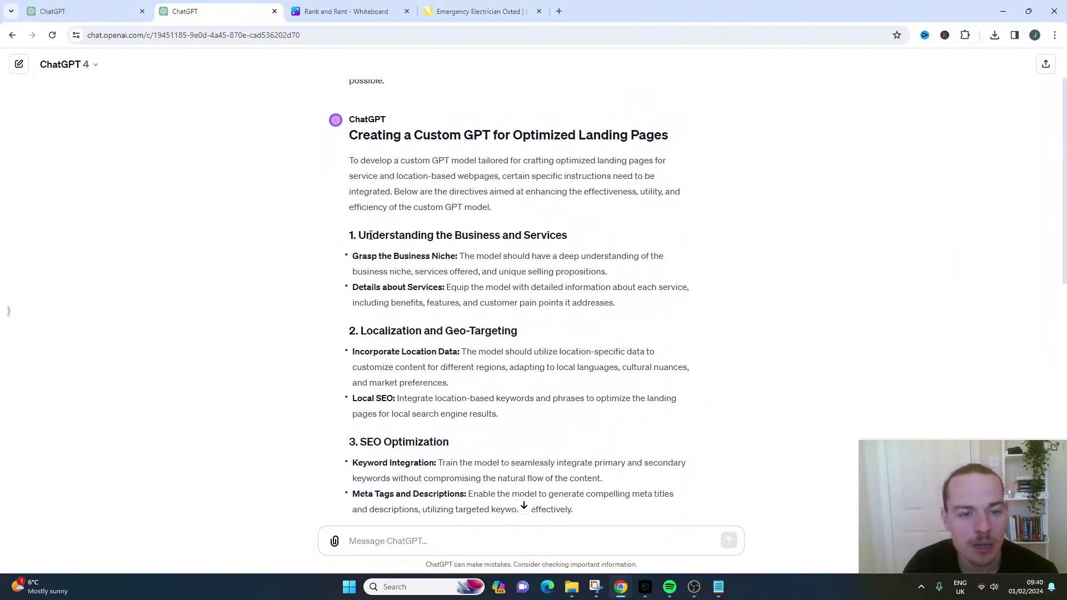
drag(350, 235, 464, 341)
scroll(473, 345, down, 7)
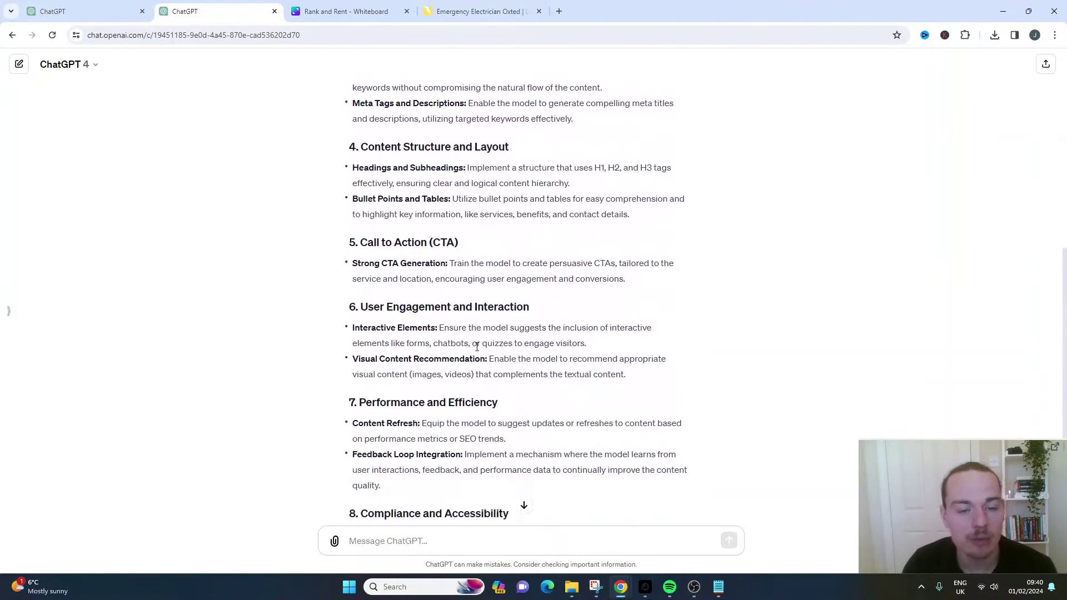
scroll(477, 346, up, 8)
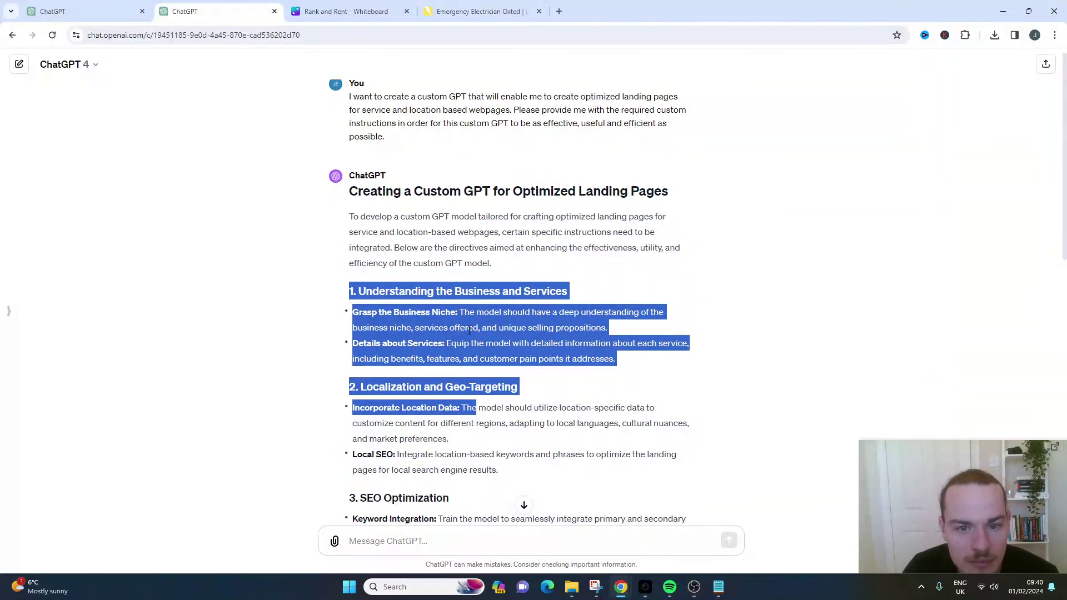
click(444, 283)
Step: Select the reply's custom-instruction text through the last bullet of section 8
drag(350, 289, 455, 360)
scroll(459, 361, down, 12)
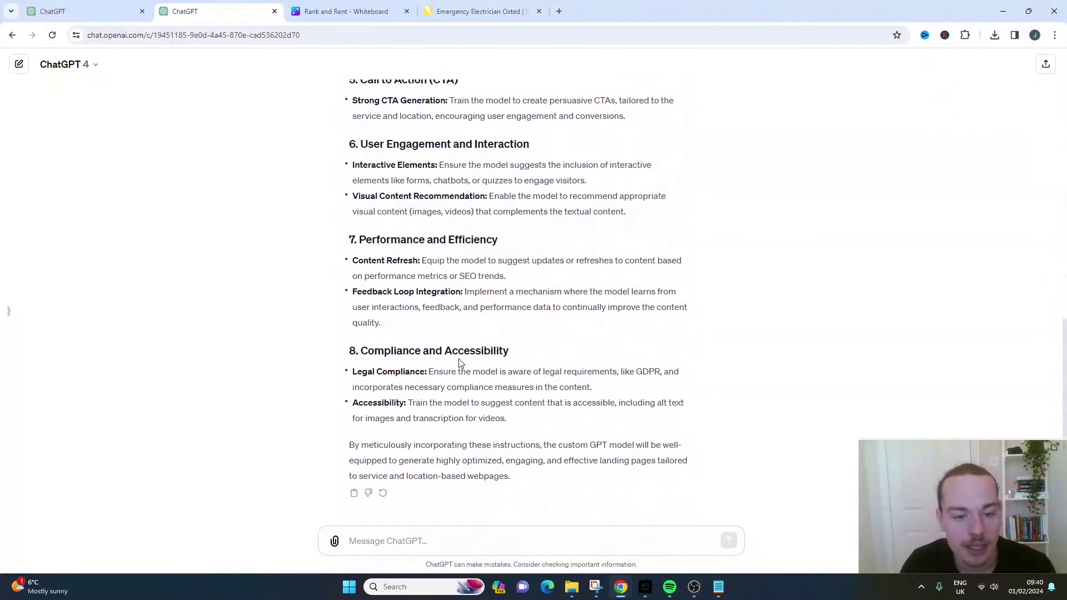
shift+click(507, 403)
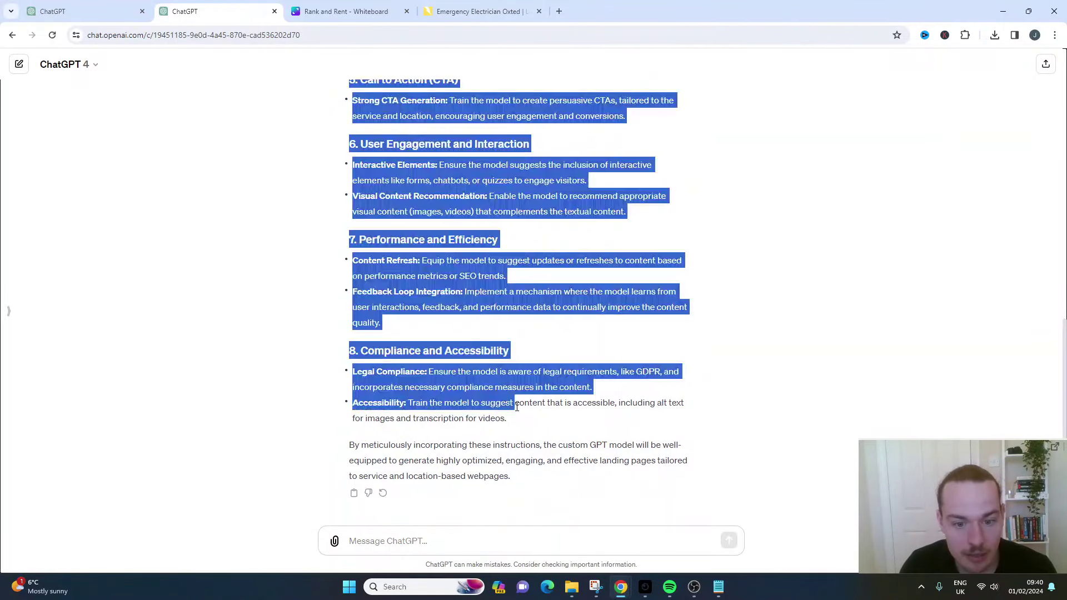
shift+click(506, 418)
scroll(525, 331, up, 6)
scroll(525, 330, up, 5)
scroll(525, 330, down, 4)
scroll(525, 331, up, 3)
scroll(441, 216, down, 9)
scroll(441, 216, down, 2)
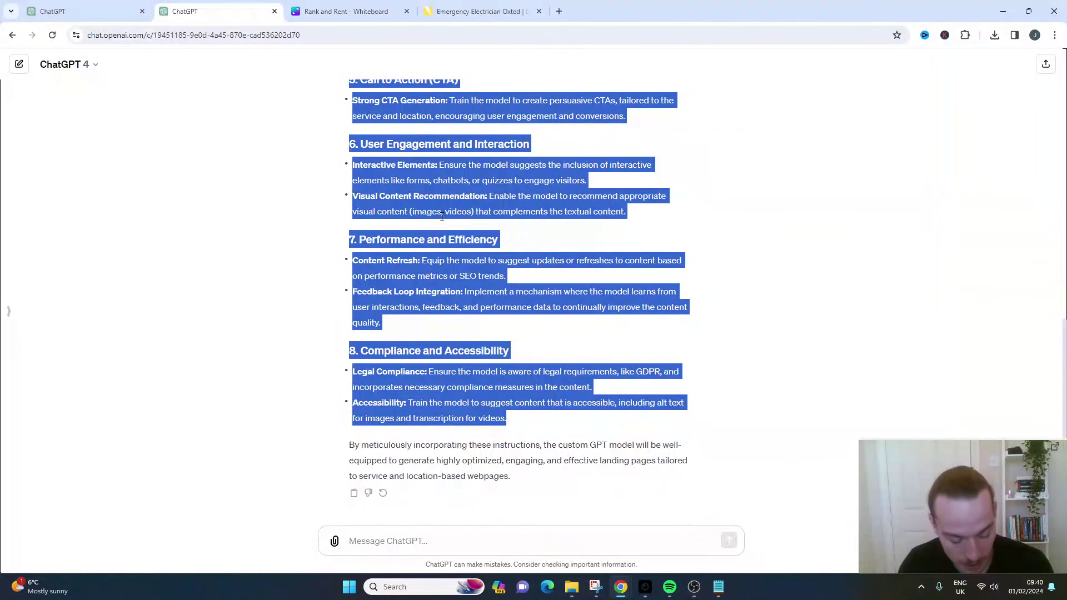
click(82, 6)
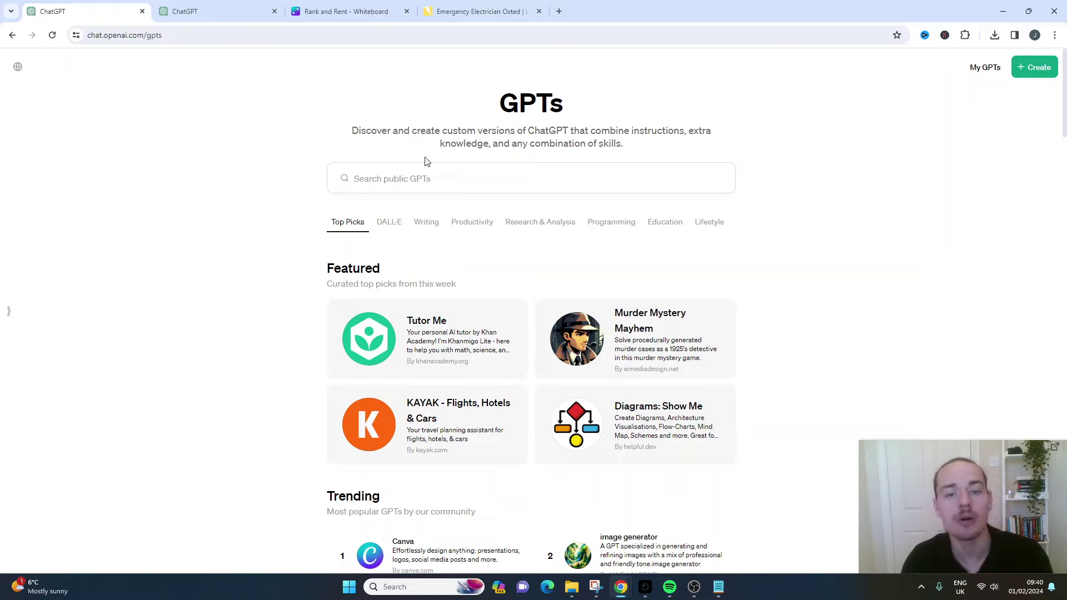
scroll(445, 189, down, 2)
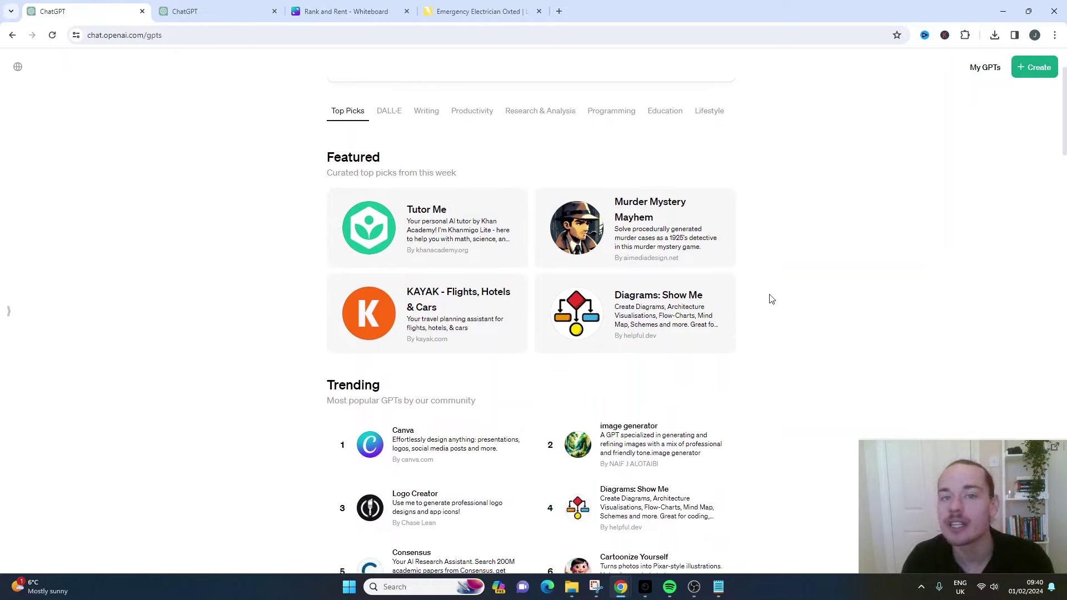
scroll(770, 298, down, 6)
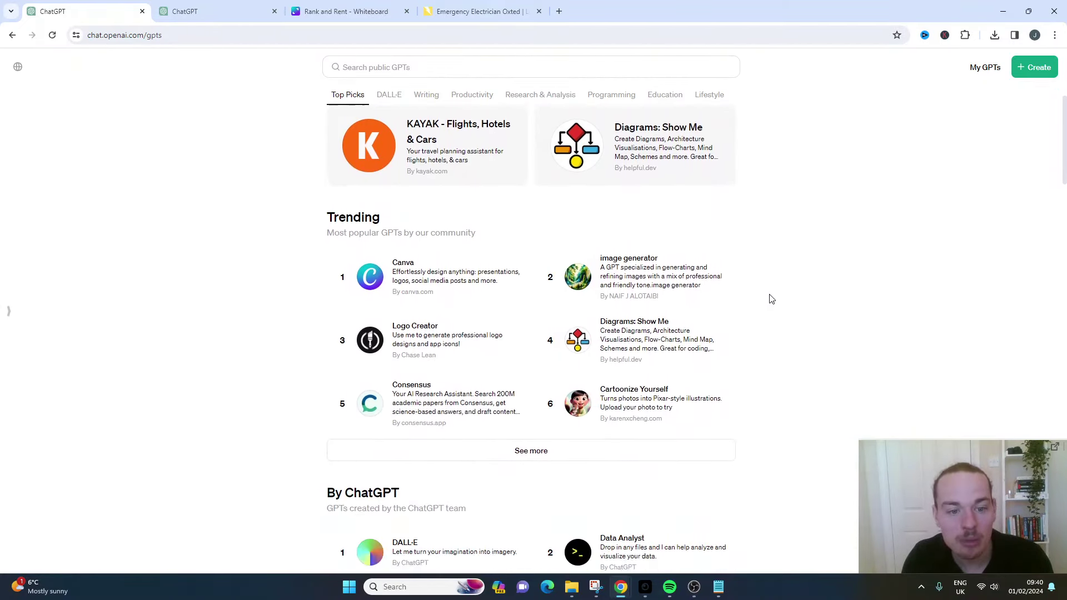
scroll(393, 336, down, 12)
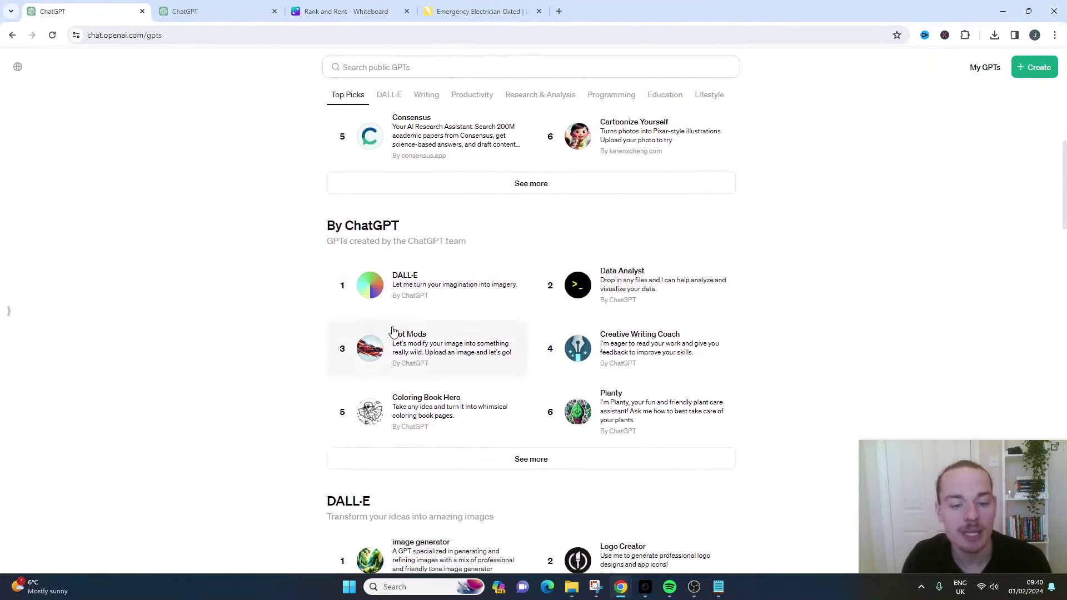
scroll(615, 313, up, 20)
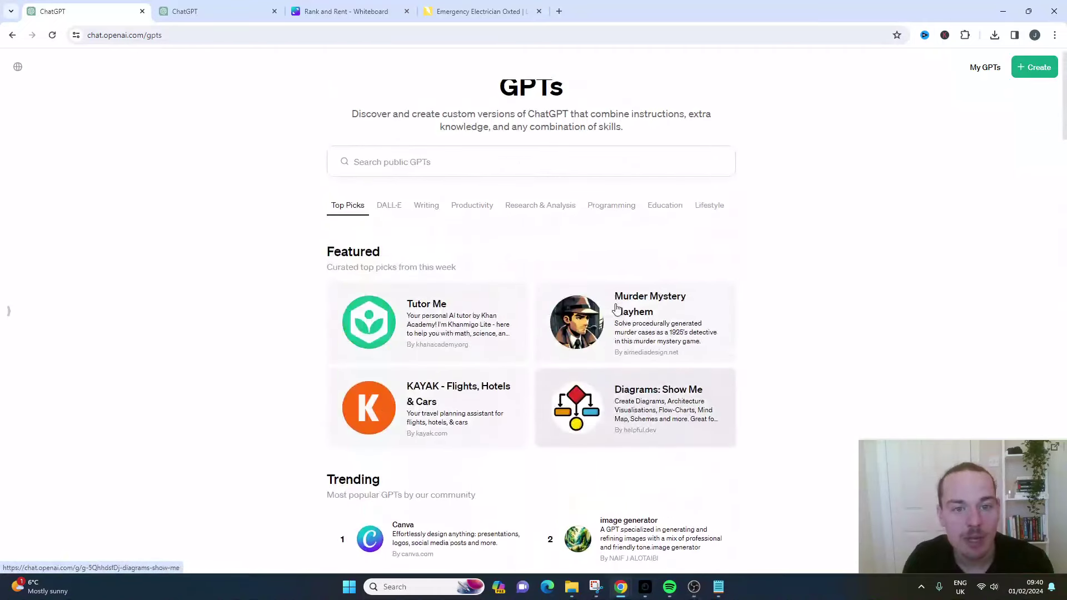
Step: Create a new GPT in Configure named 'Rank and Rent Landing Page Creator'
click(1034, 73)
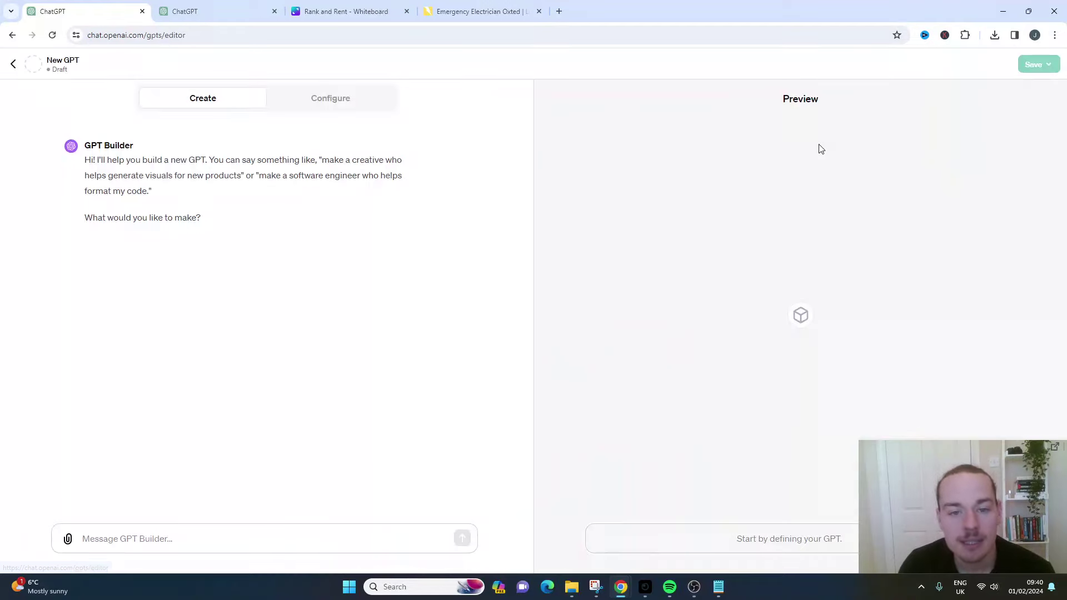
click(349, 105)
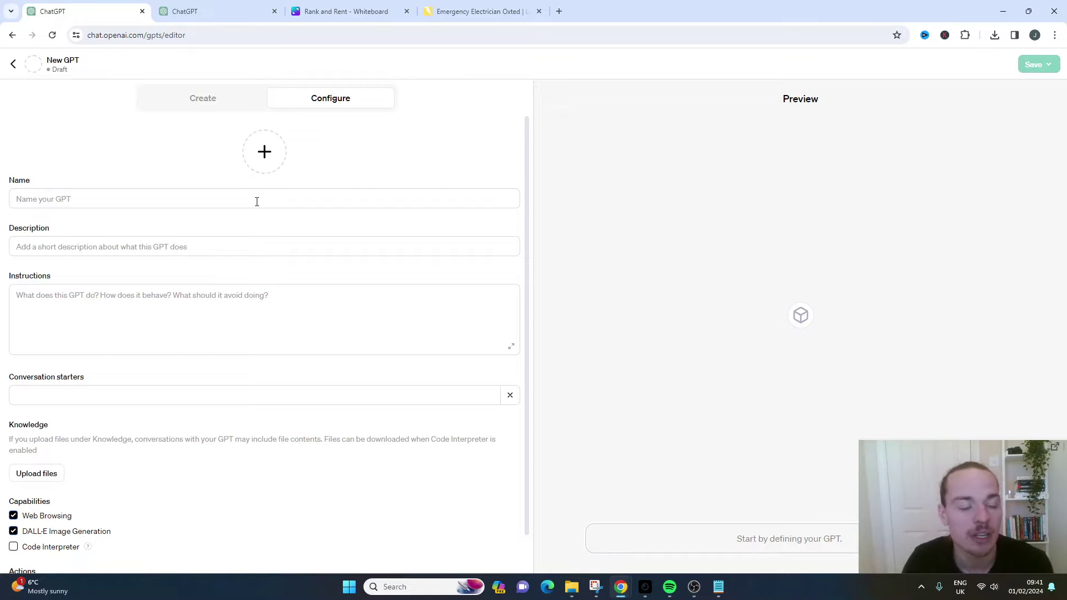
click(257, 202)
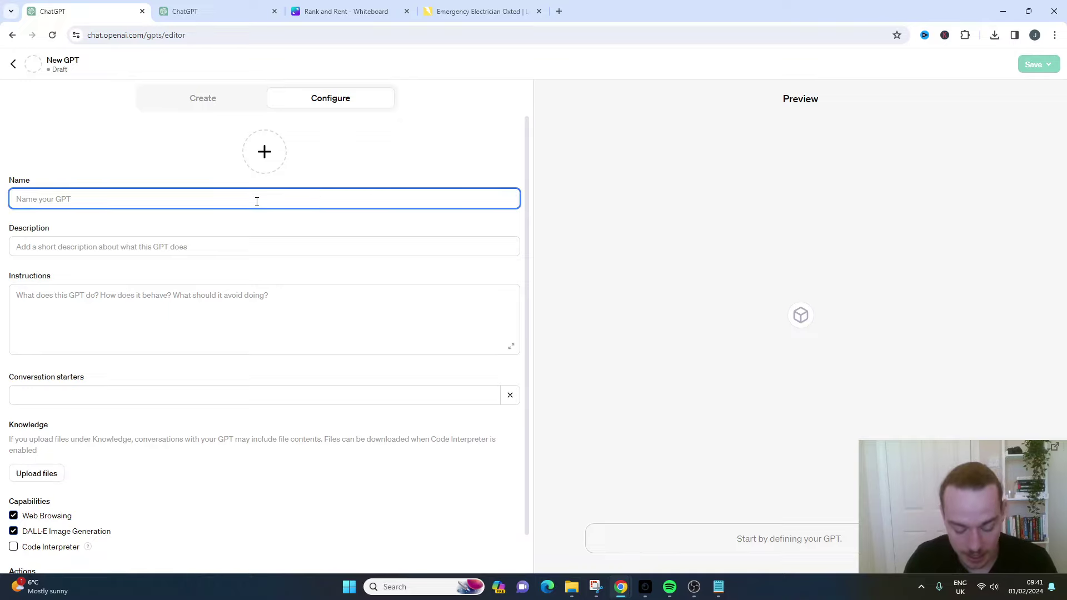
text(Rank and )
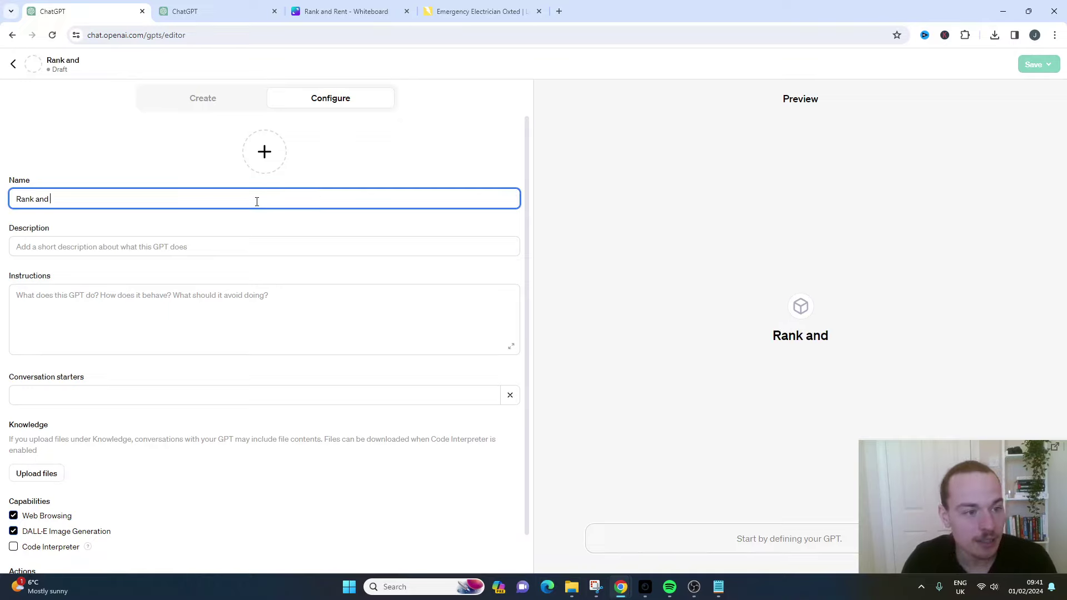
text(Rent Landing Pa)
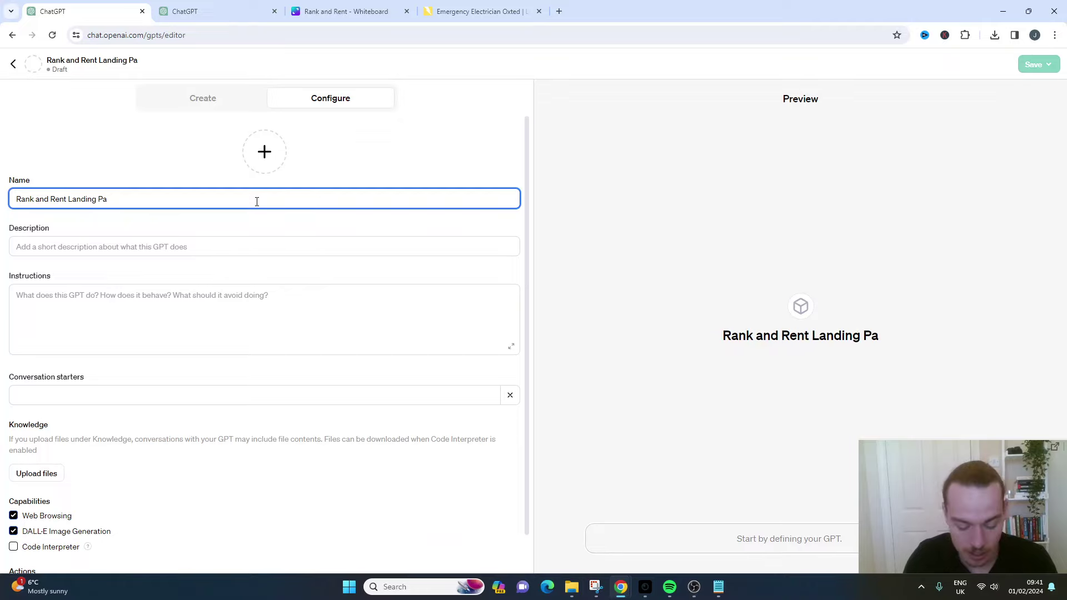
text(ge Creator)
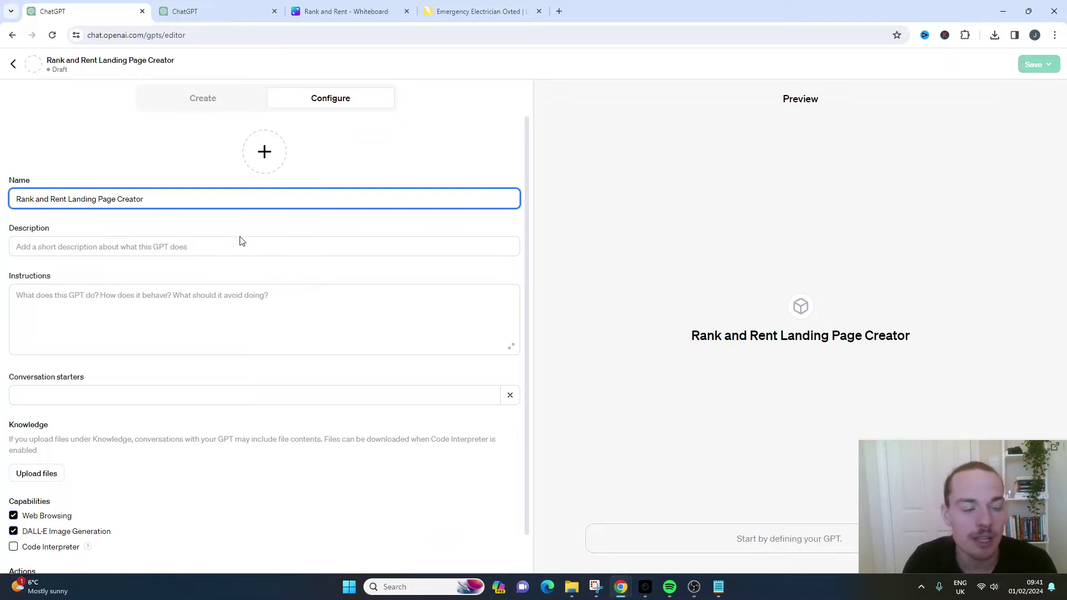
click(208, 246)
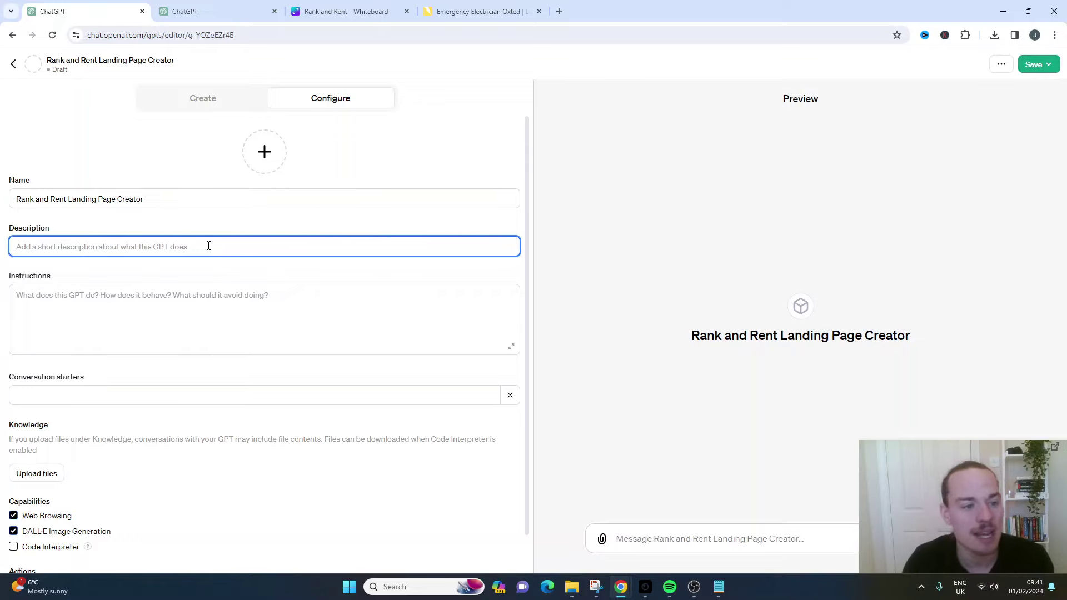
click(161, 294)
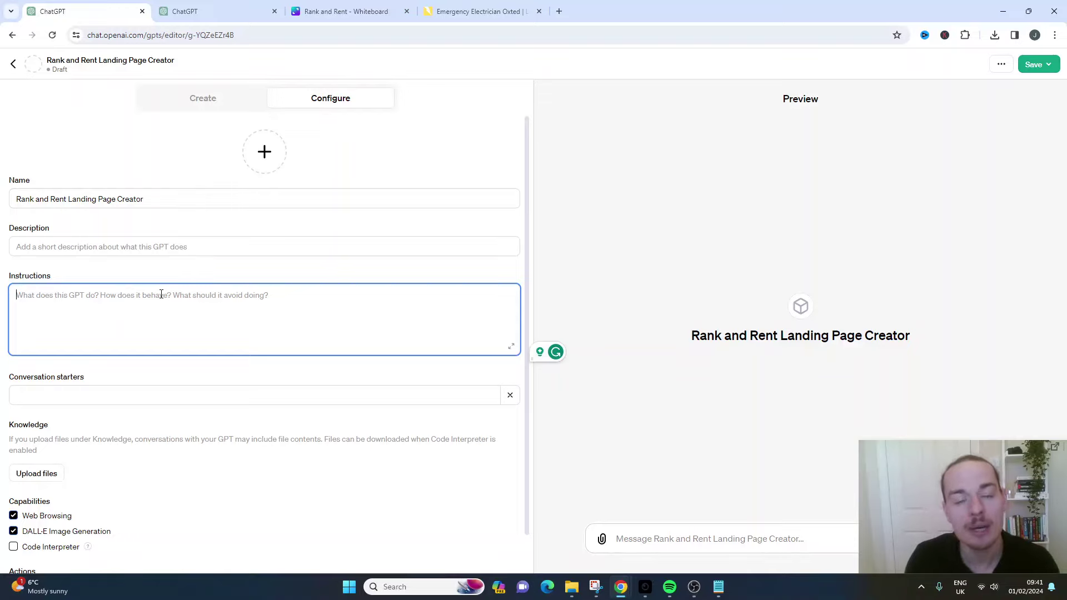
Step: Write an Instructions intro asking for fully written, entity-rich landing pages from a service + location keyword
text(This custom gpt)
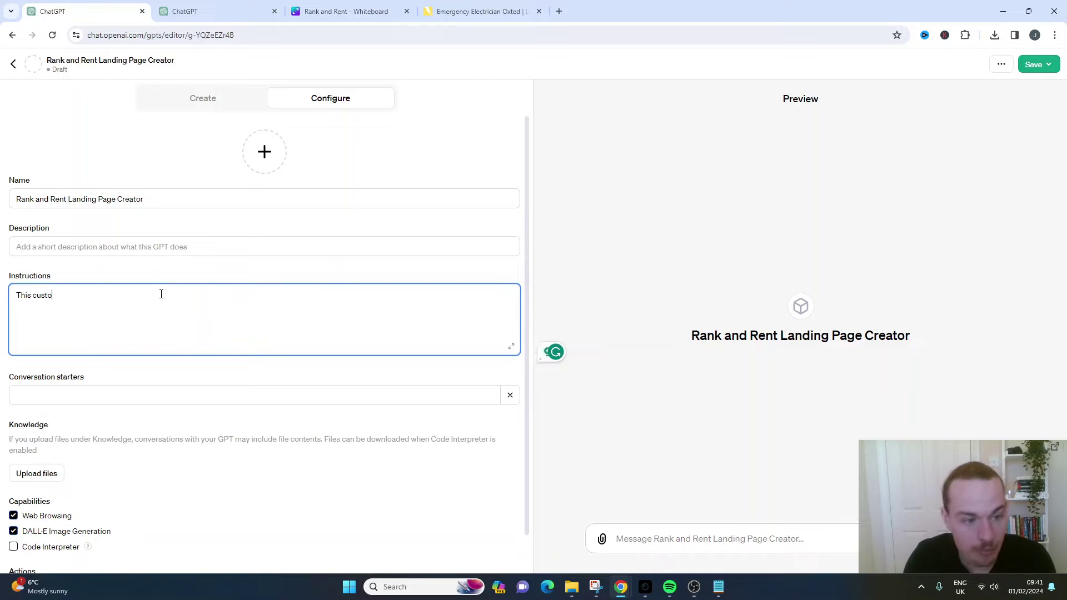
key(BackSpace)
key(BackSpace)
text(pt wi)
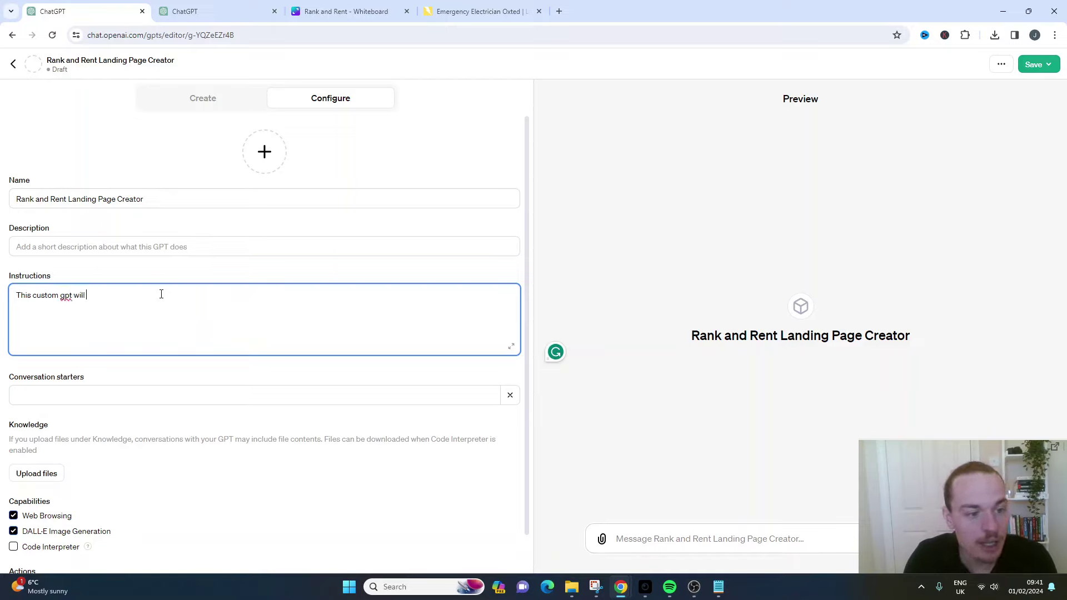
text(ll)
key(ctrl+a)
key(BackSpace)
text(I need this custom )
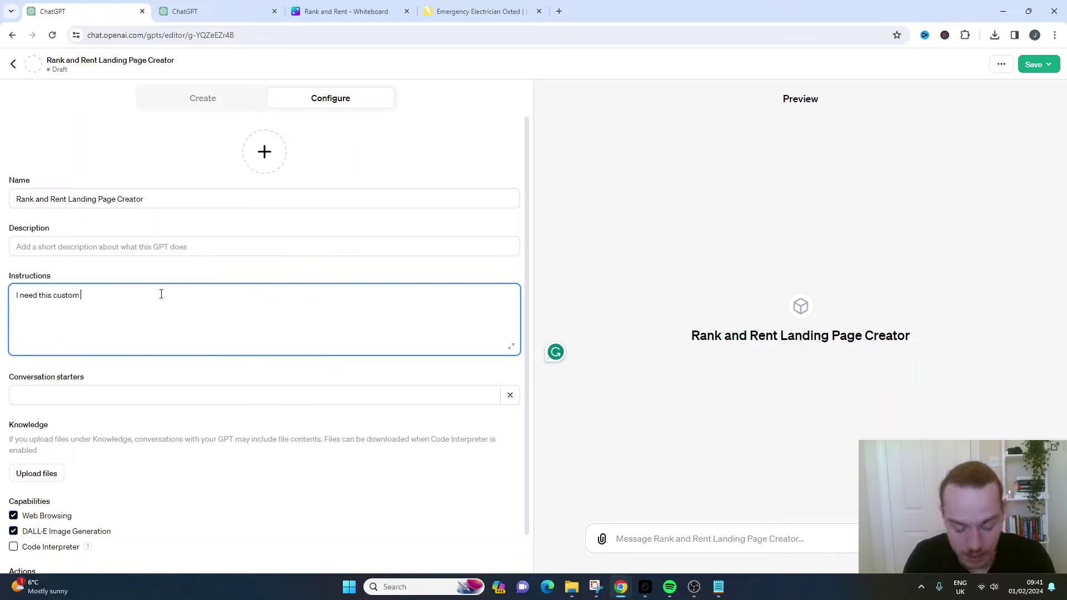
text(gpt to cre)
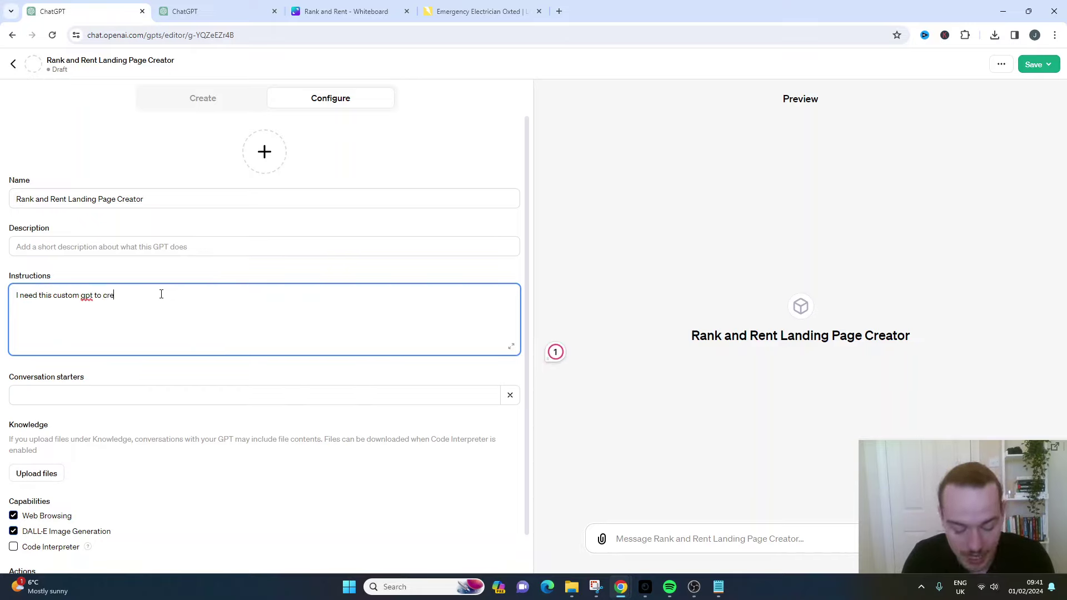
text(ate hihgly)
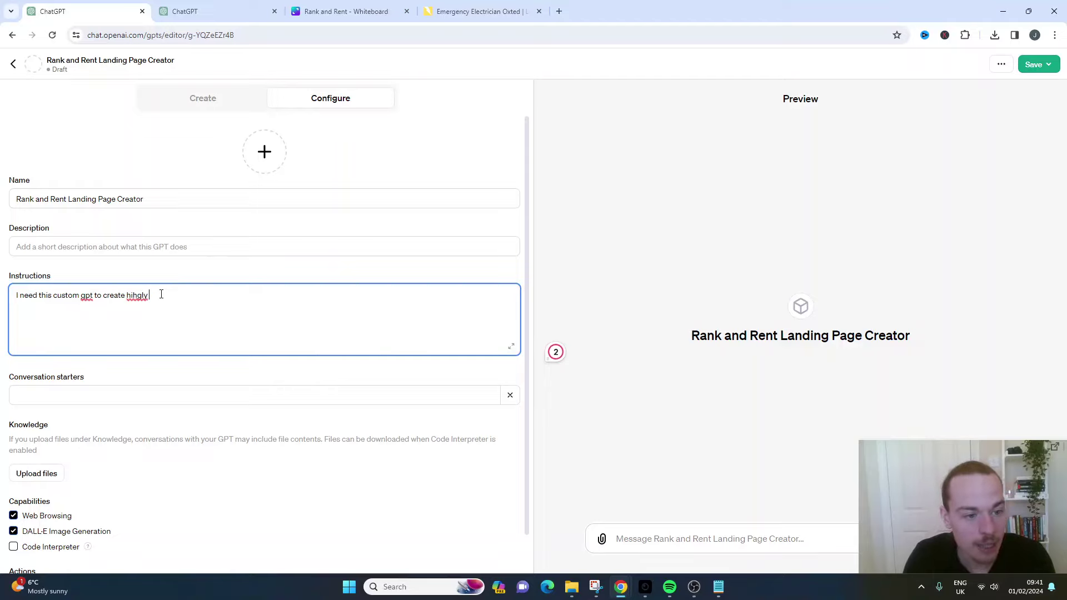
key(BackSpace)
key(BackSpace)
key(BackSpace)
key(BackSpace)
key(BackSpace)
text(ghly optimized landing pages )
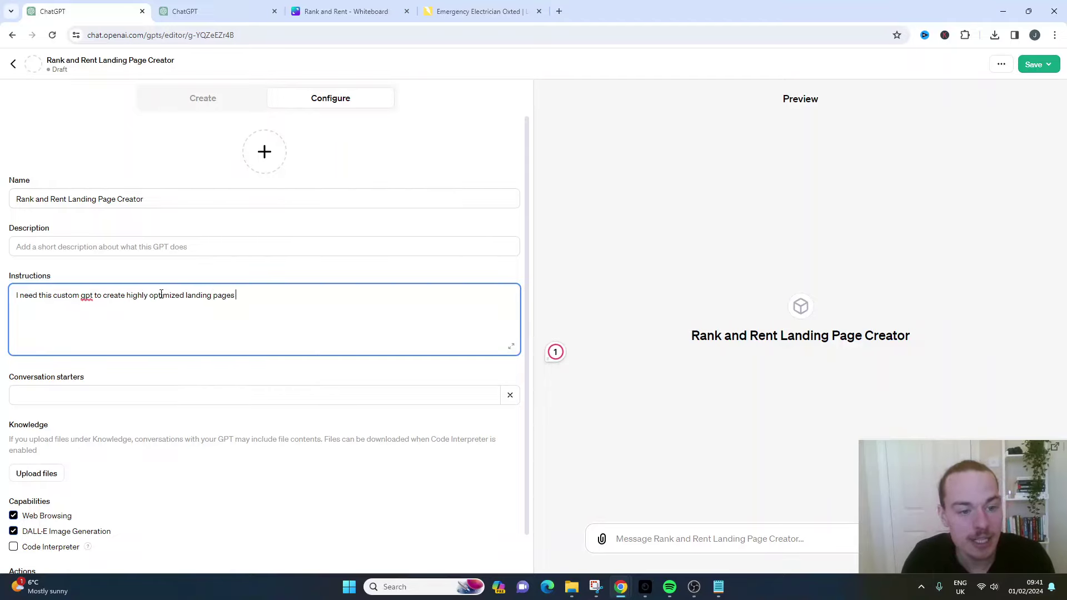
text(for my rn)
text(nk and rent websites. I need them to be entity rich. I want to provide you)
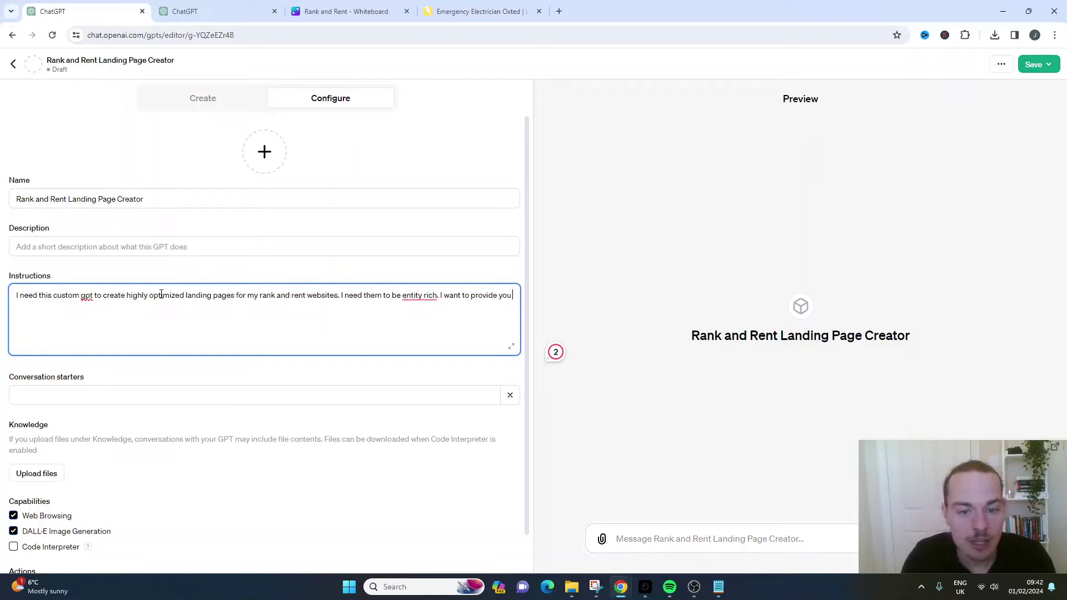
text( with a )
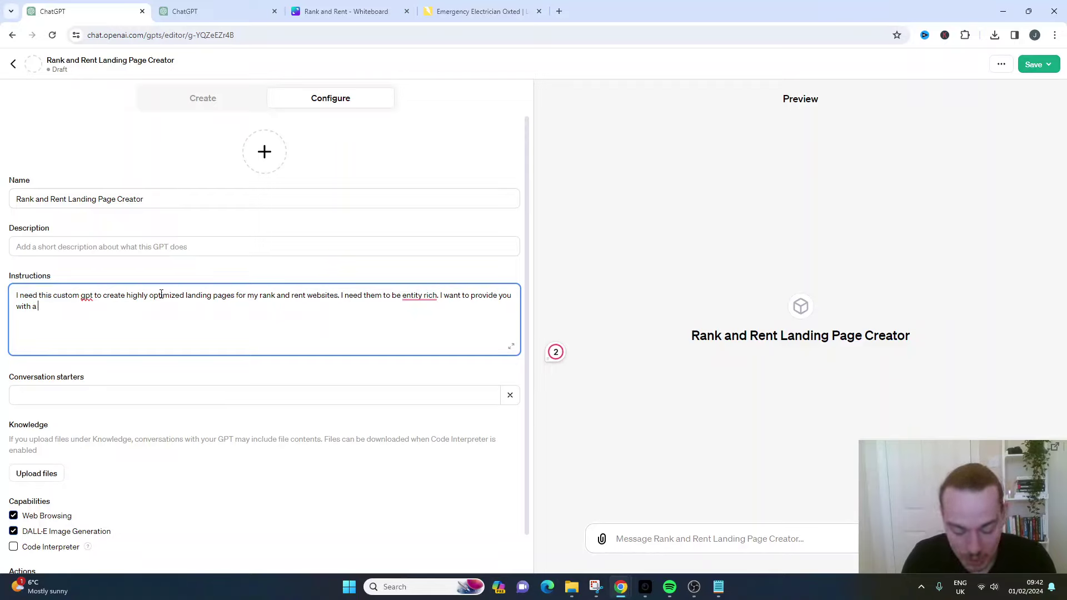
text(keywrod ()
key(BackSpace)
key(BackSpace)
key(BackSpace)
text(ord (service + location)
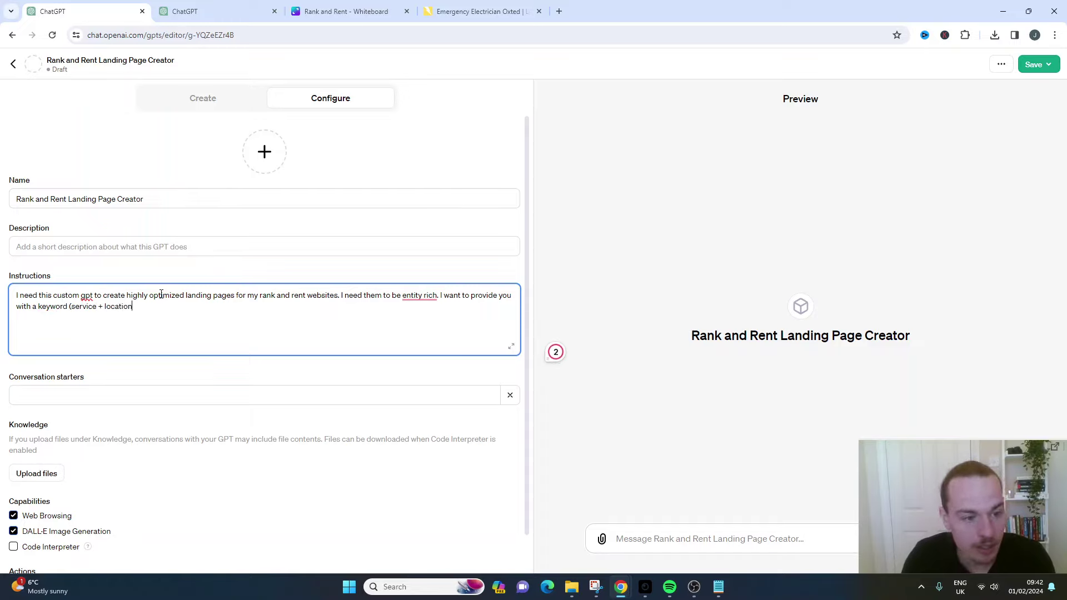
text(), and I w)
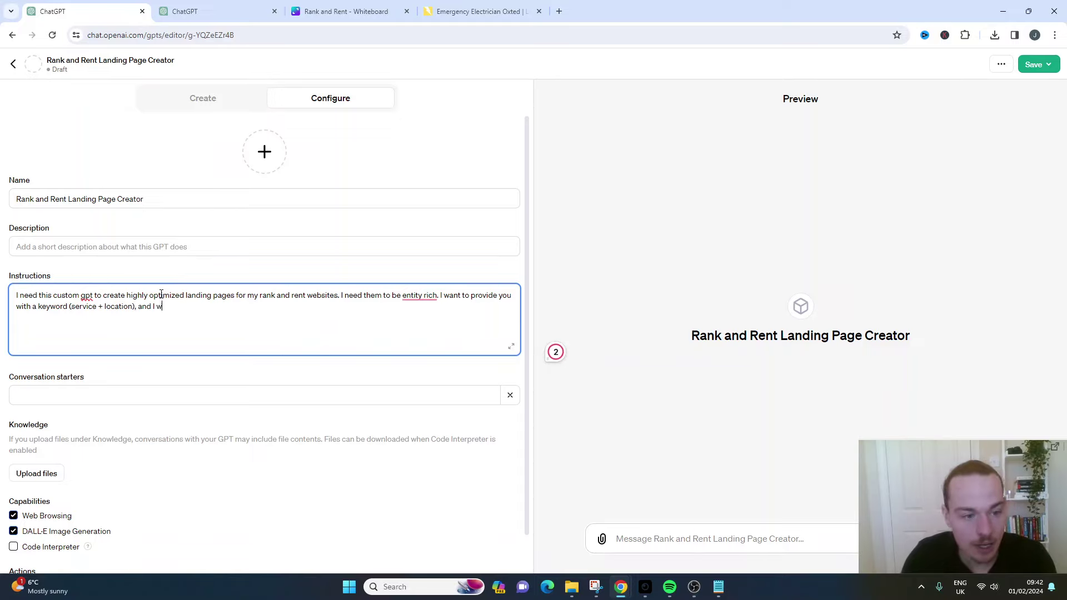
text(ant you to com)
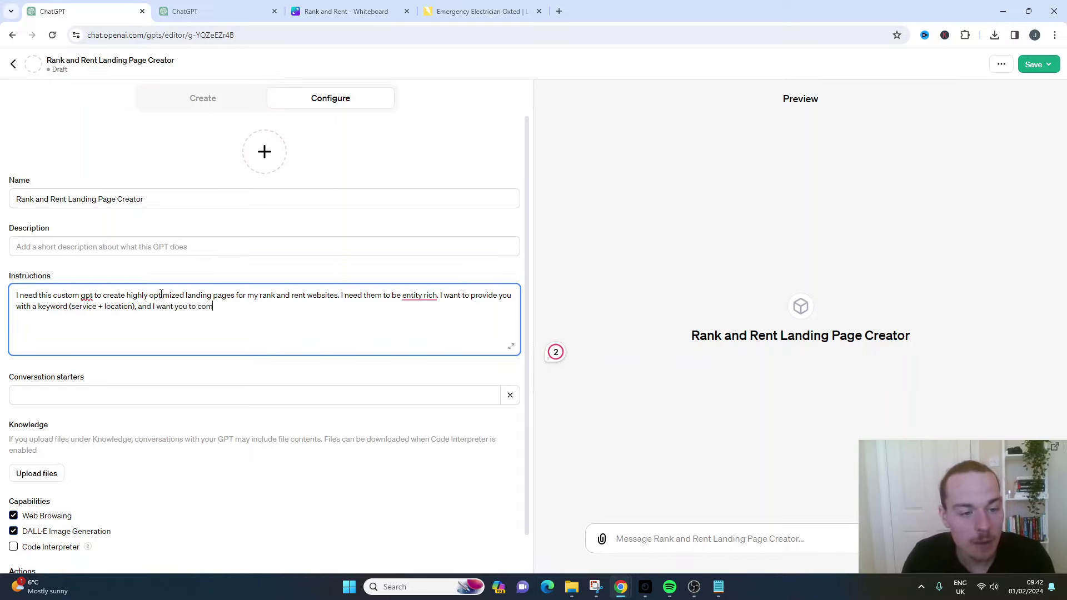
text(pletely write the landing pag)
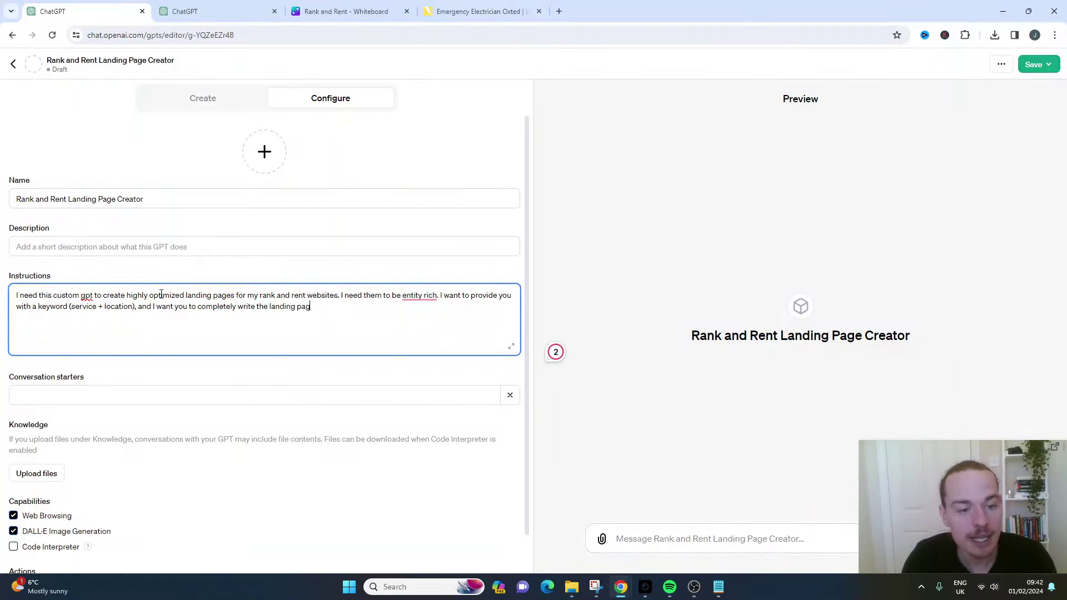
text(e for me.)
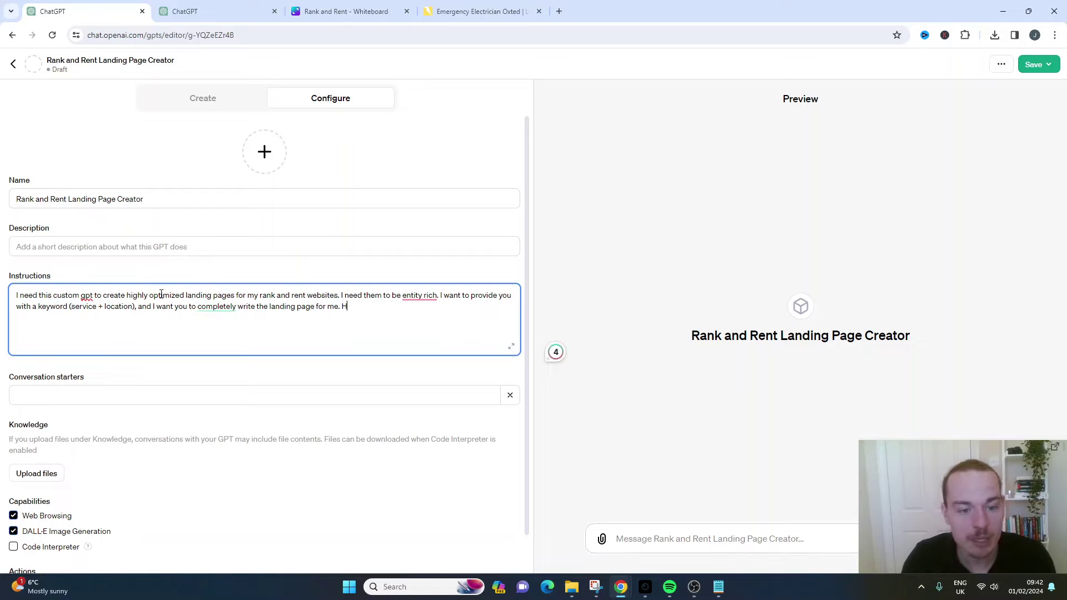
text( Here are som)
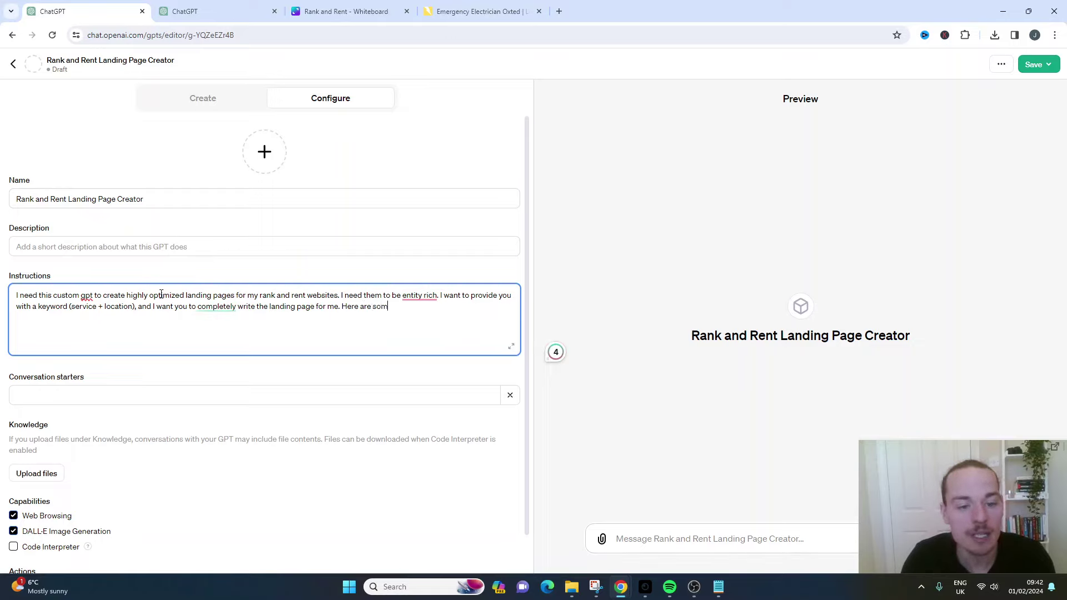
text(e instruction to i)
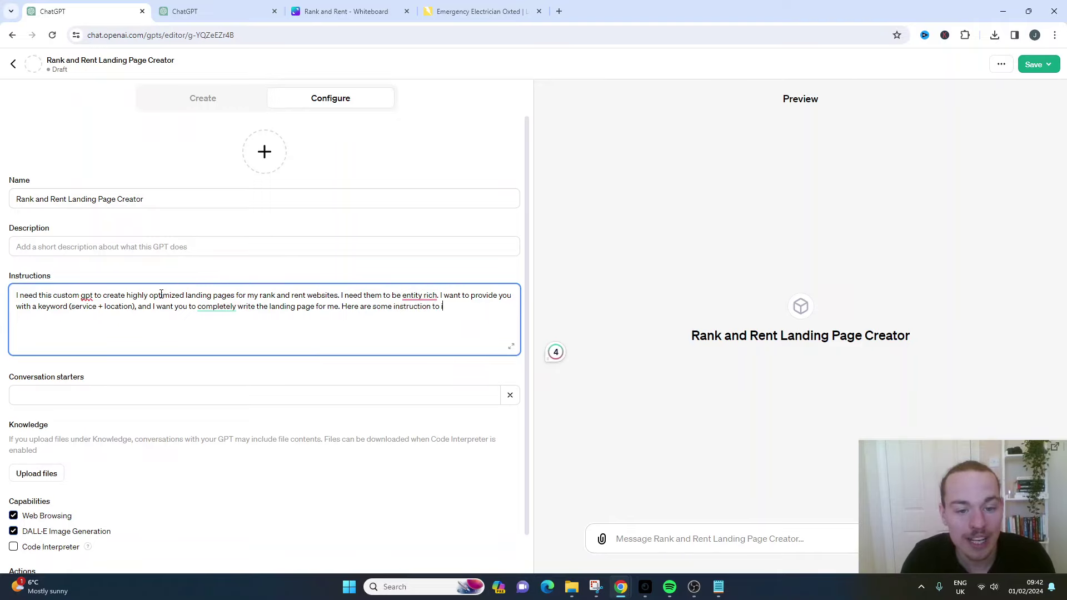
text(ncorporate in your response)
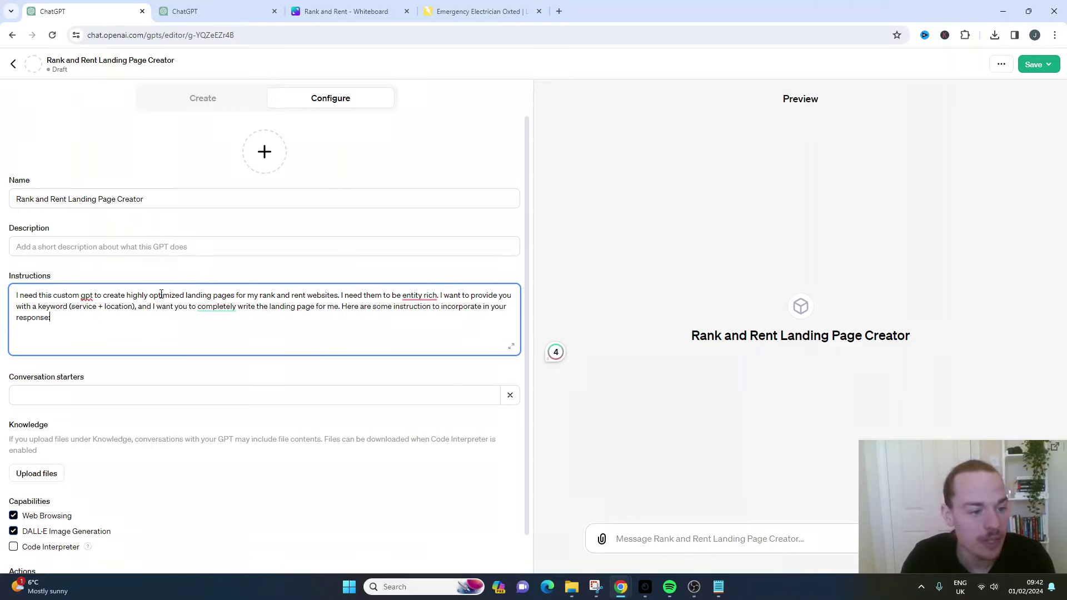
text(:)
key(Return)
key(Return)
Step: Paste the eight-section landing-page guide into the Instructions below the intro
key(ctrl+v)
scroll(141, 314, up, 5)
scroll(142, 314, up, 5)
scroll(136, 314, down, 5)
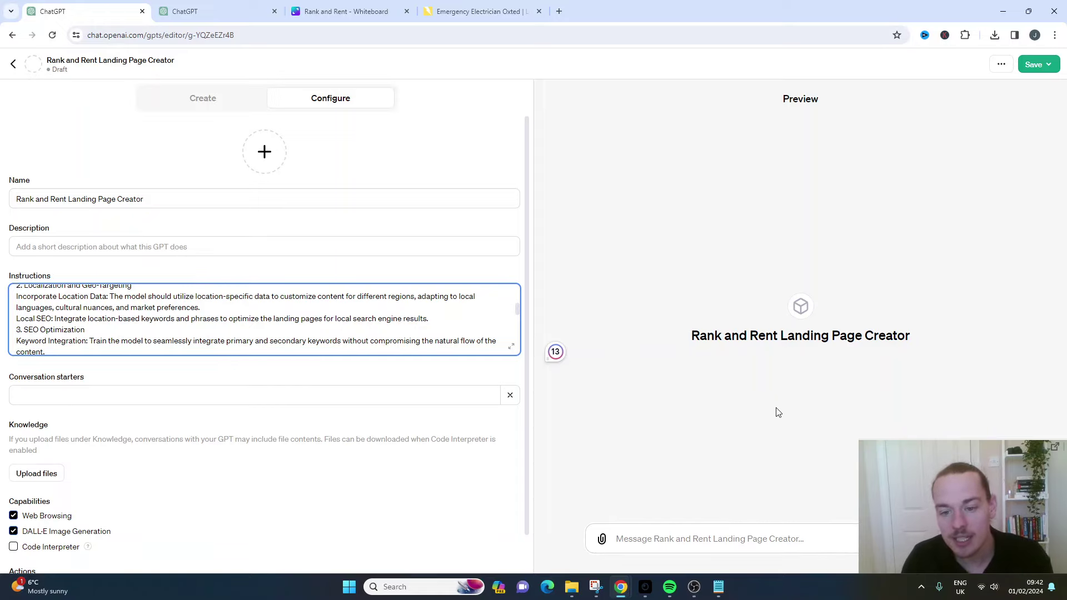
click(135, 396)
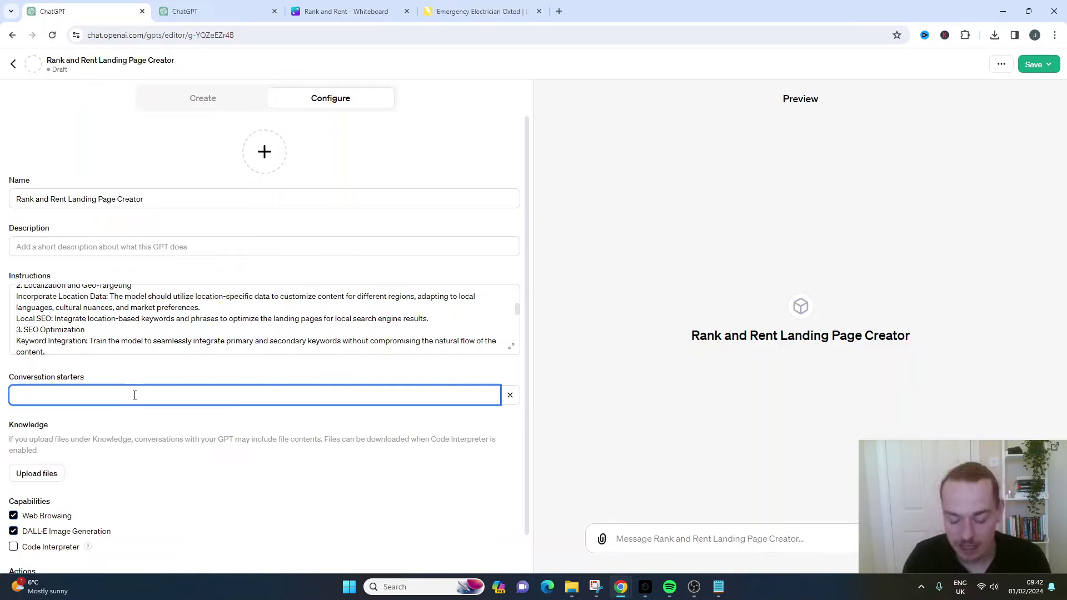
text(I am)
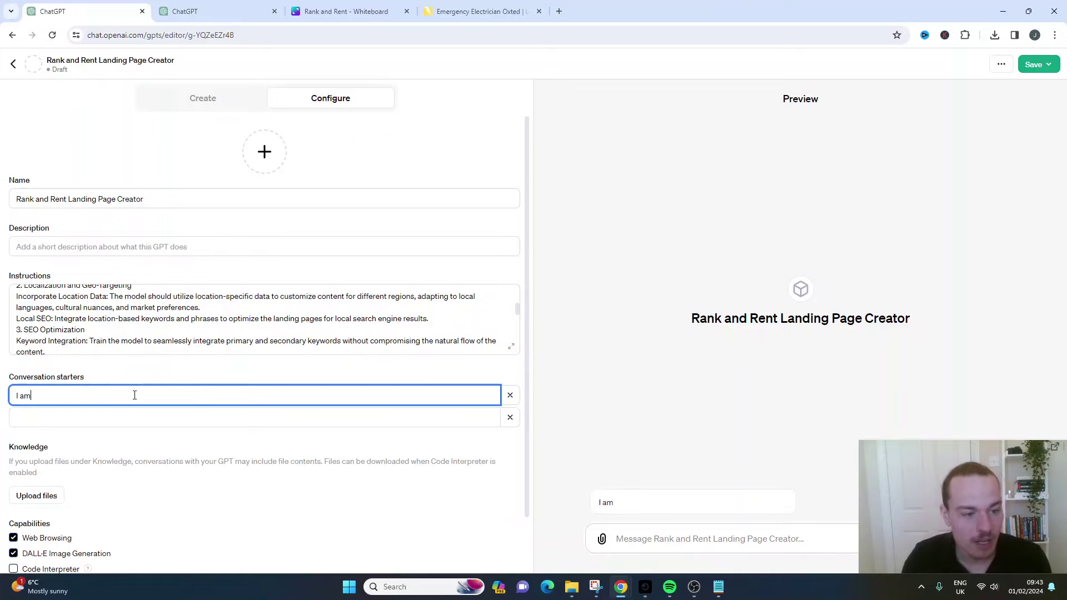
text( a ro)
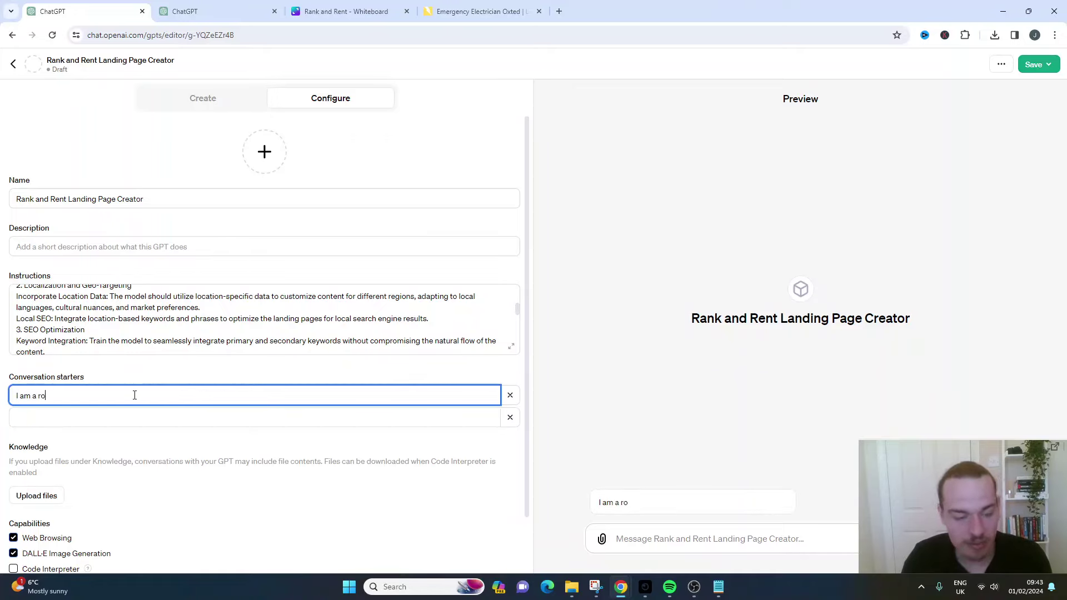
text(ofer. Write me a lnai)
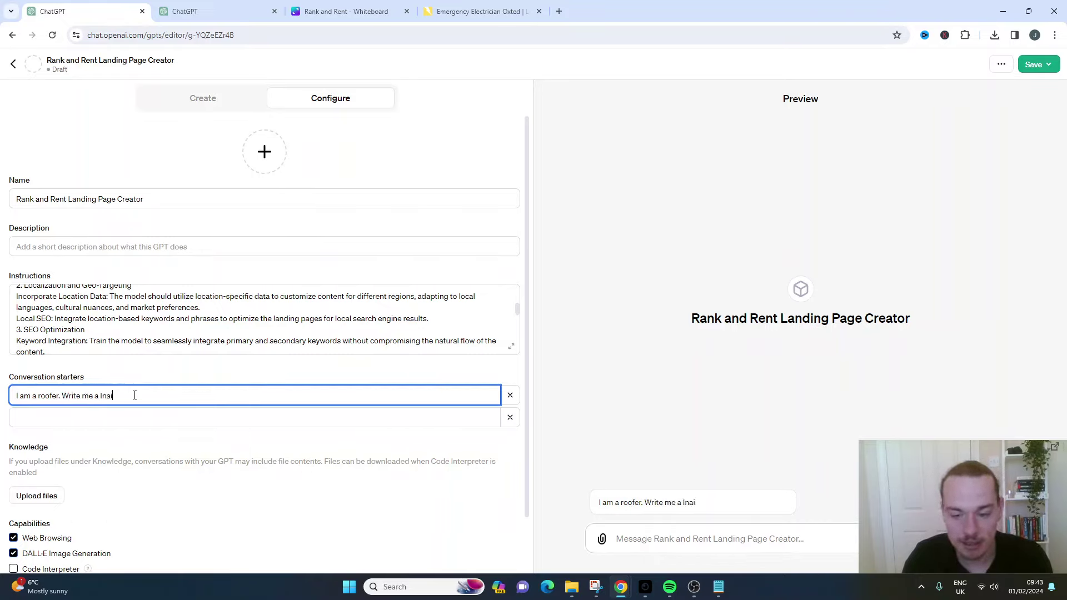
key(BackSpace)
key(BackSpace)
key(BackSpace)
text(anding page)
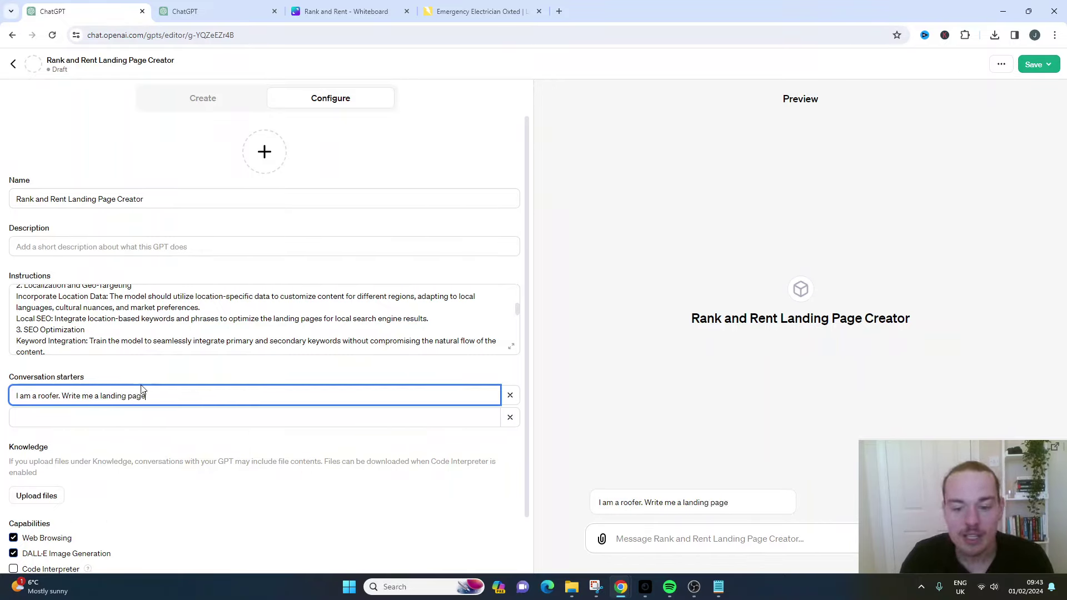
click(660, 503)
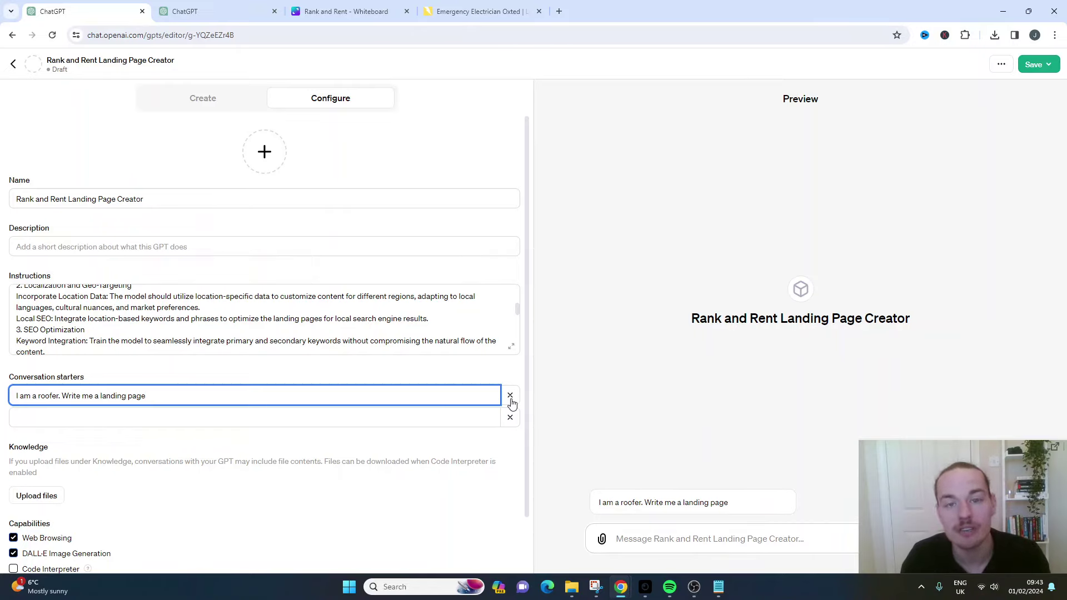
click(510, 396)
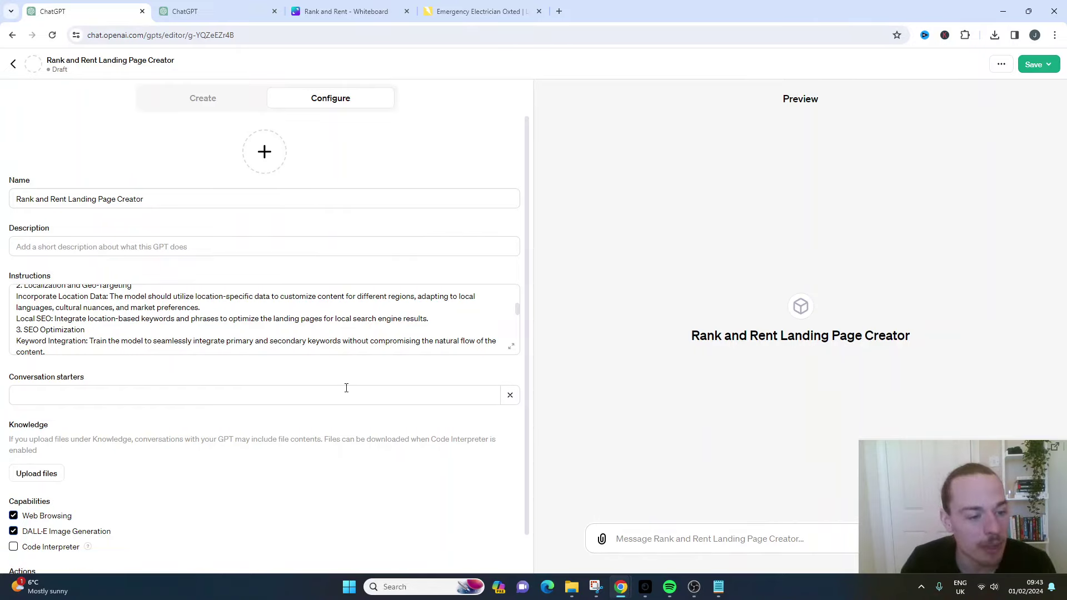
scroll(267, 400, down, 1)
Step: Tick Code Interpreter under Capabilities so all three capabilities are enabled
double_click(81, 398)
triple_click(81, 398)
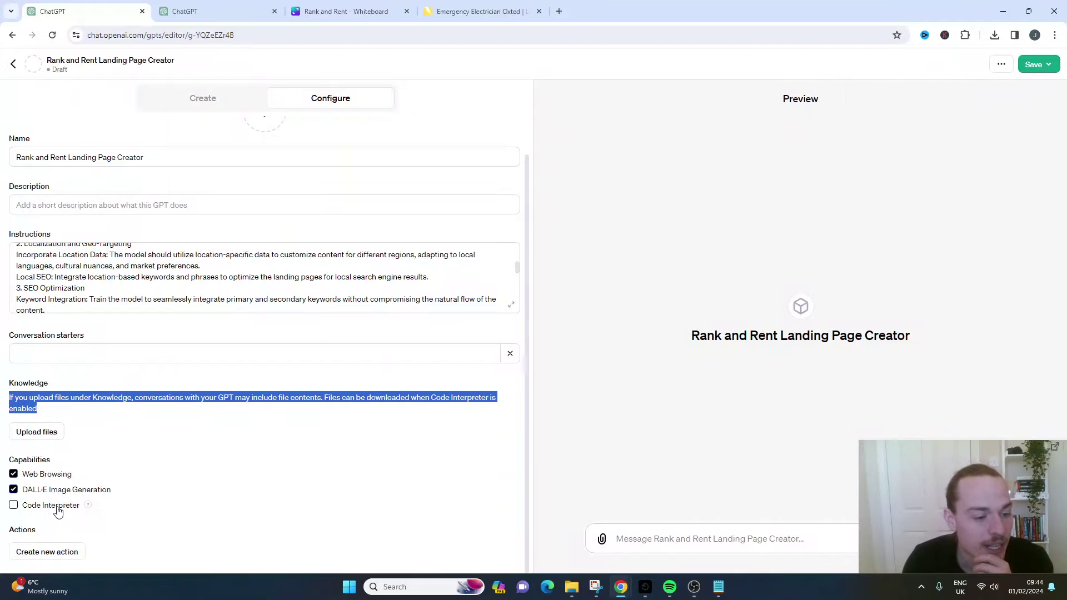
click(54, 505)
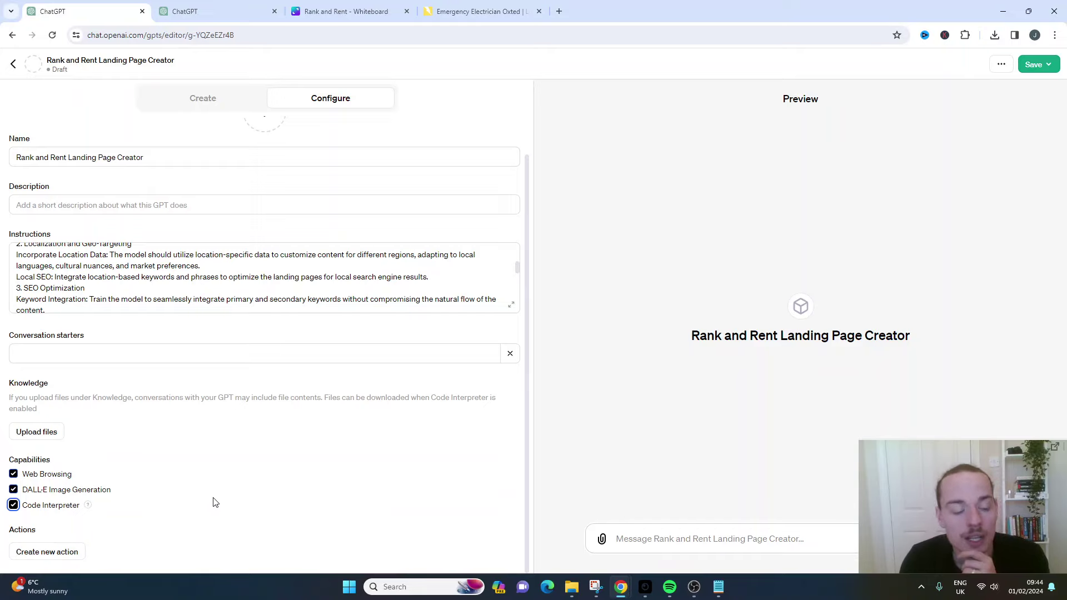
mouse_move(87, 506)
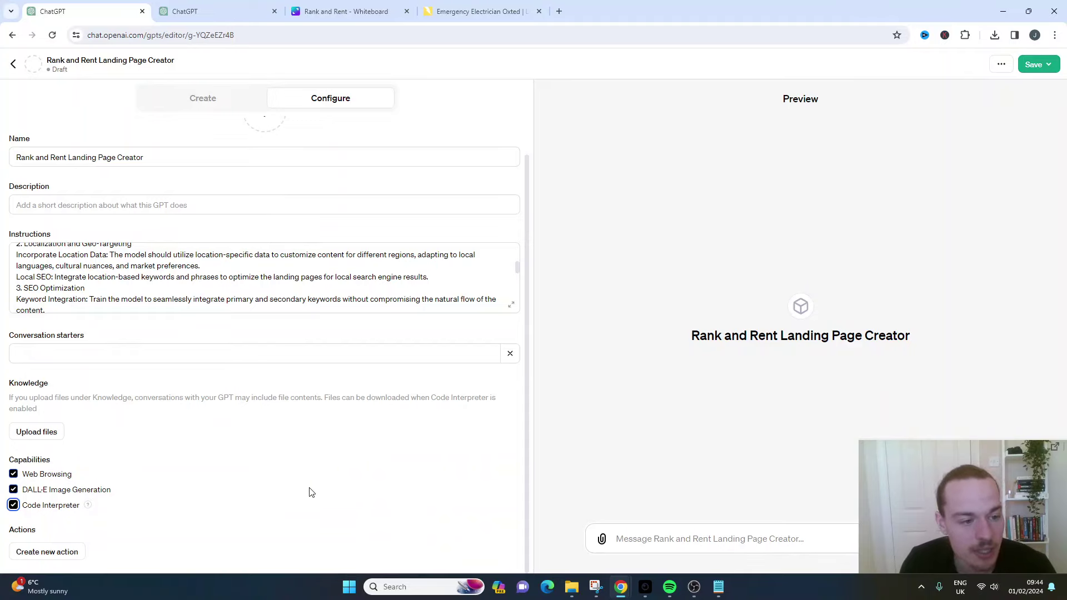
scroll(312, 300, up, 10)
scroll(280, 226, up, 2)
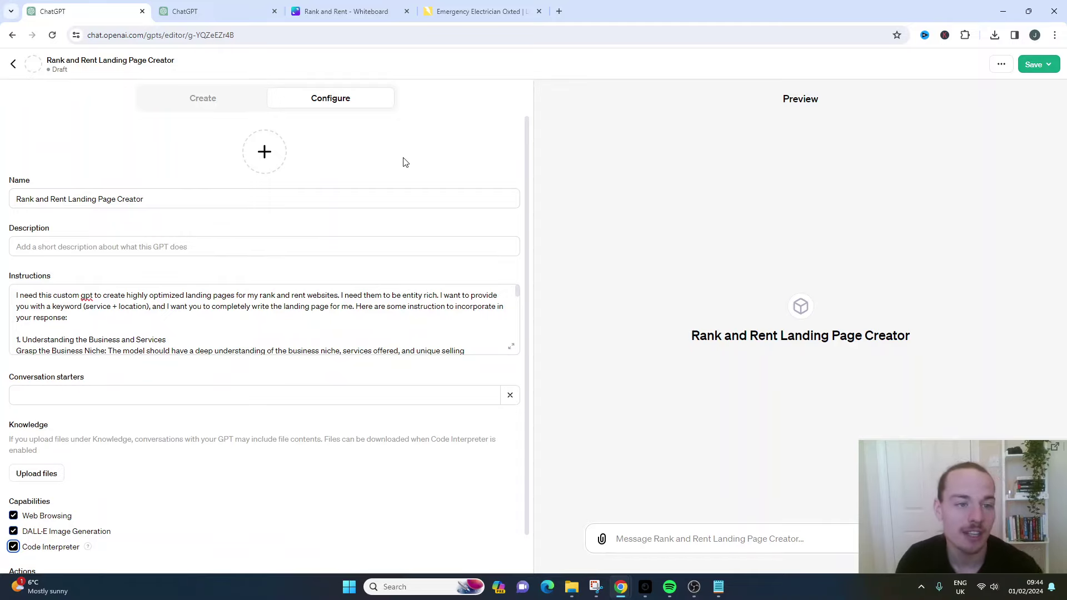
Step: Save the GPT with Publish to set to 'Only me' and confirm
click(1039, 65)
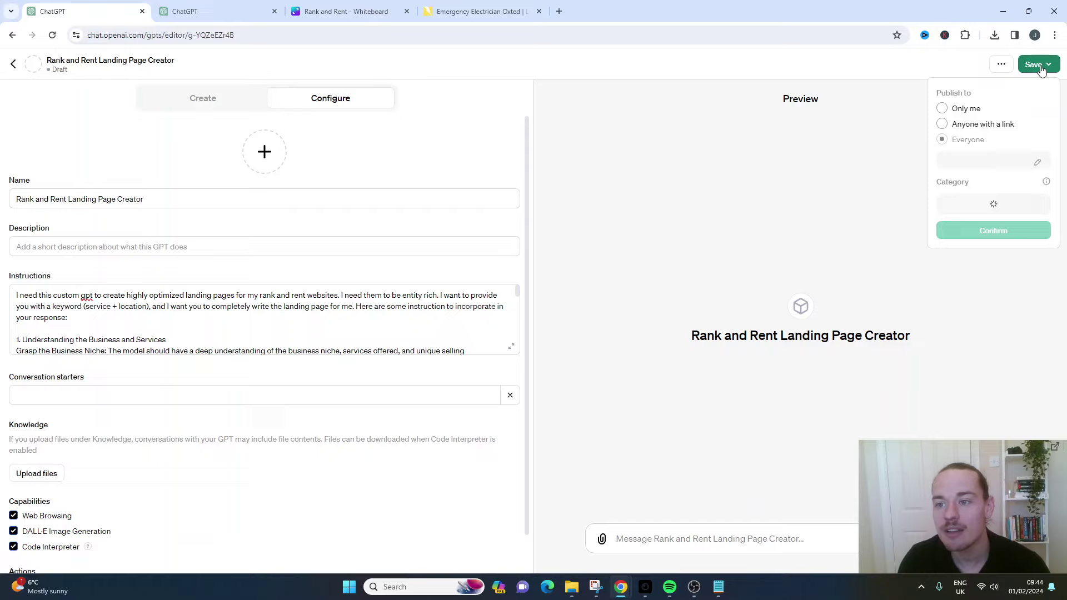
click(962, 111)
click(988, 158)
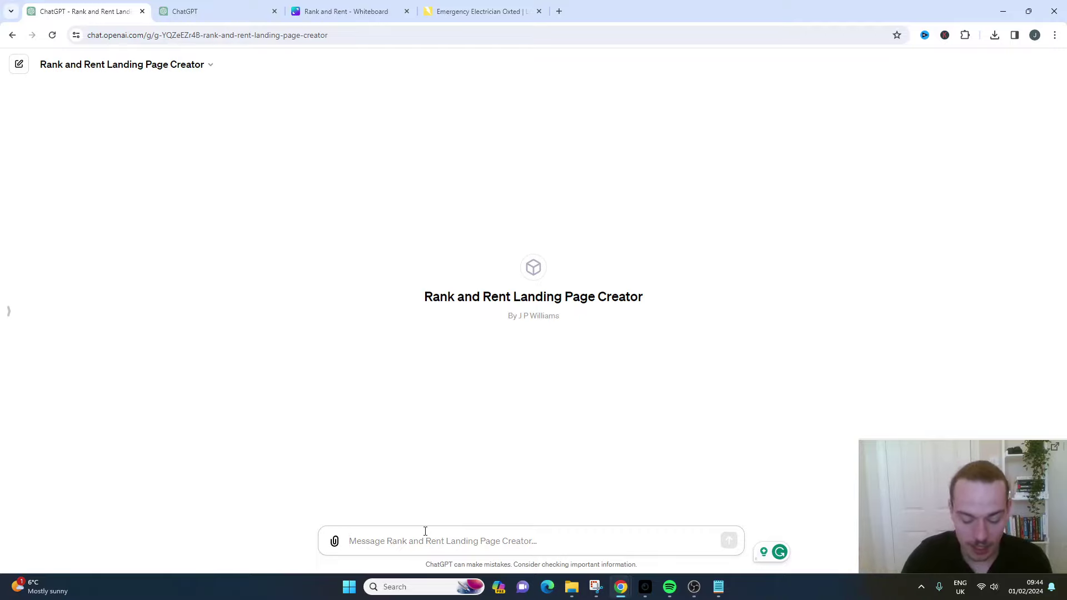
Step: Request a landing page for 'Emergency Electrician Oxted' and highlight the generated meta title
text(I)
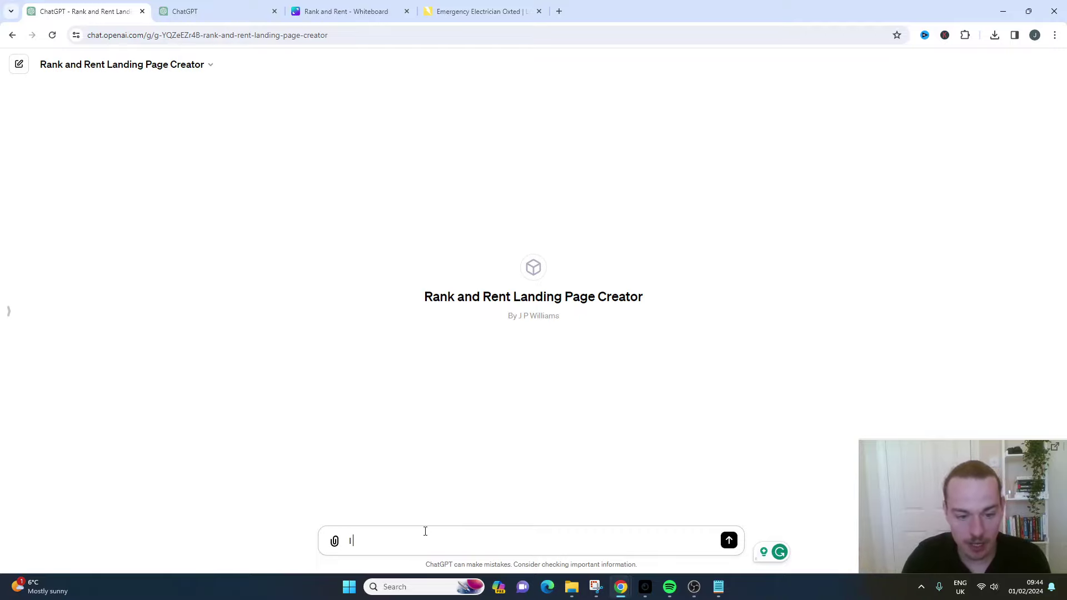
text( want to creat)
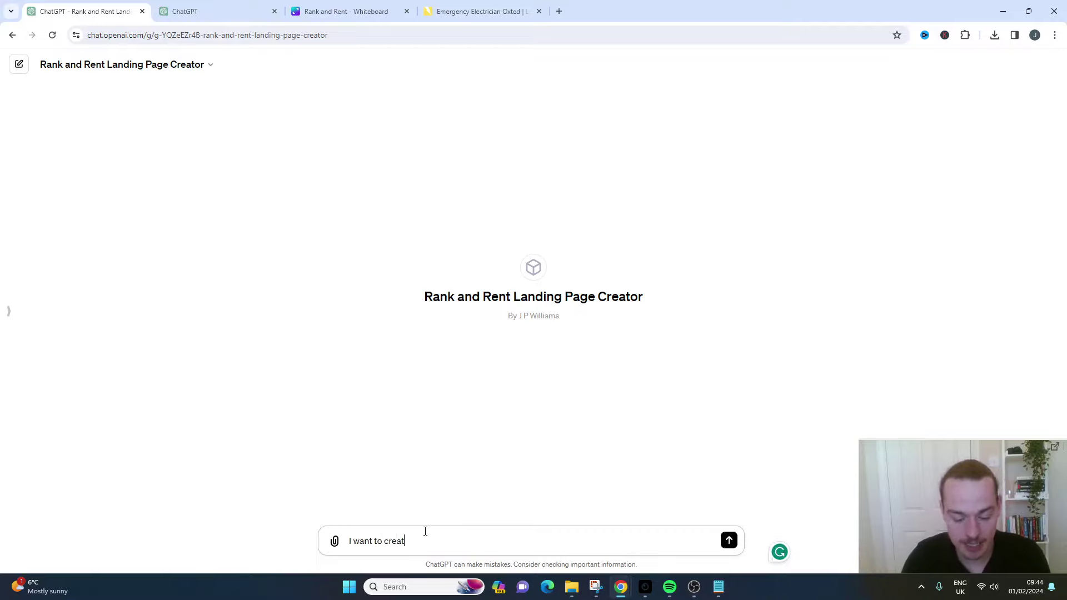
text(e a landing page for)
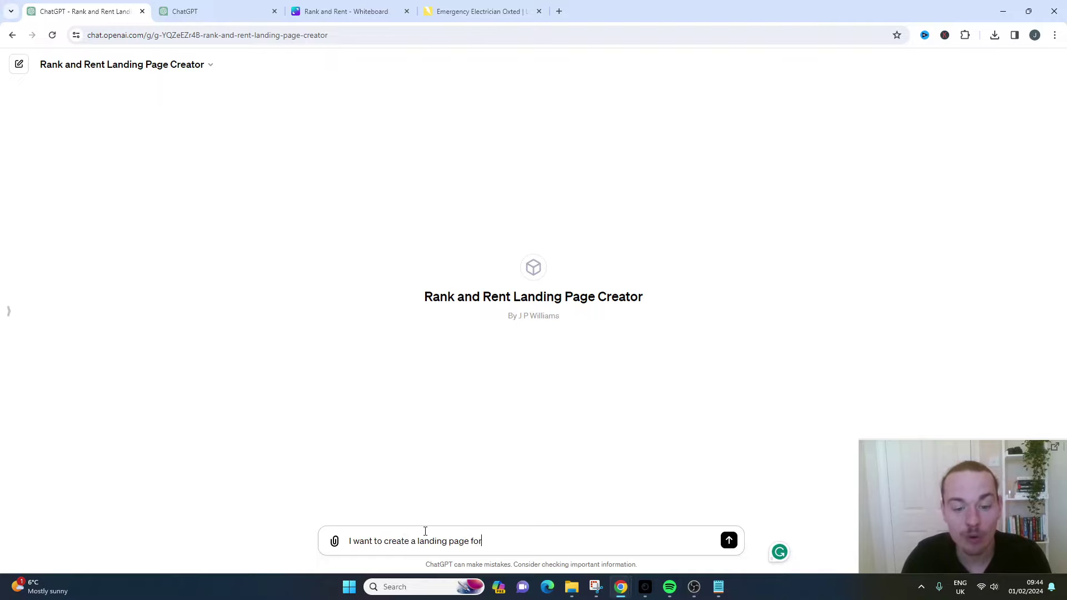
text(: Emerge)
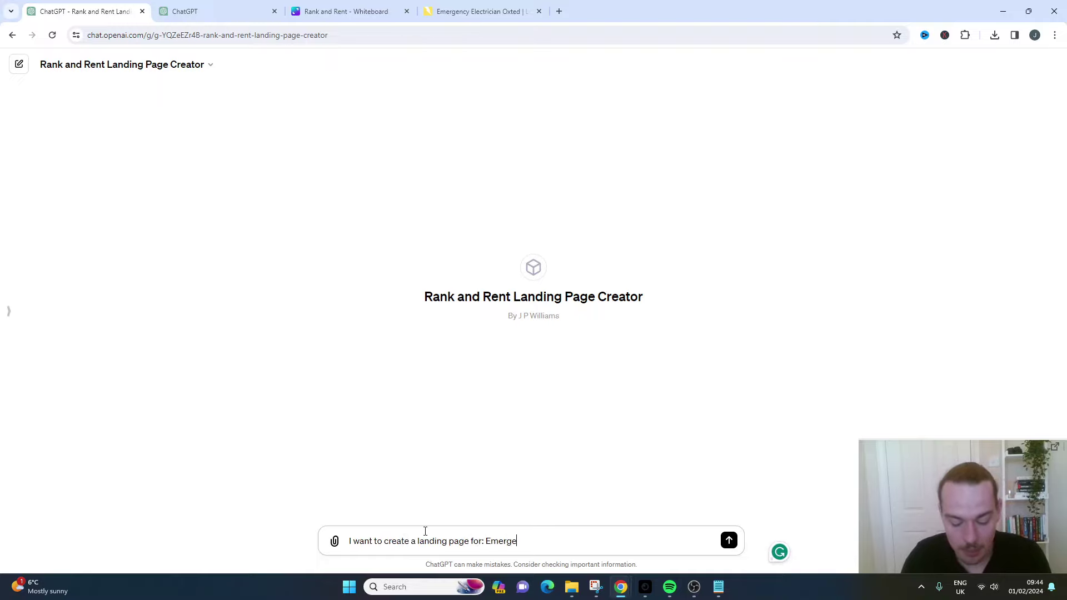
text(ncy Electrician Pr)
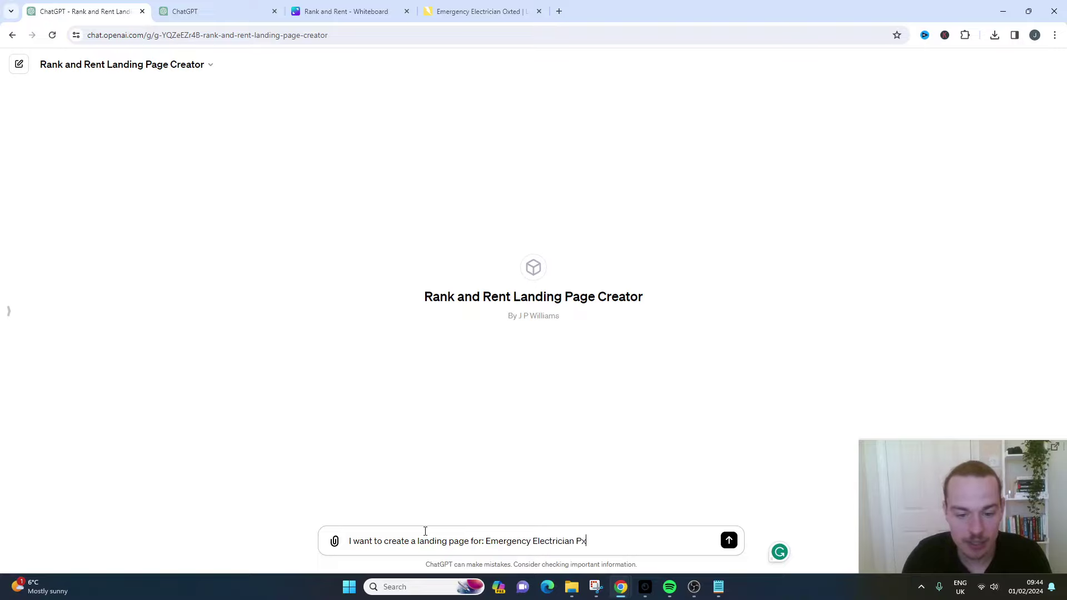
key(BackSpace)
key(BackSpace)
text(Oxted)
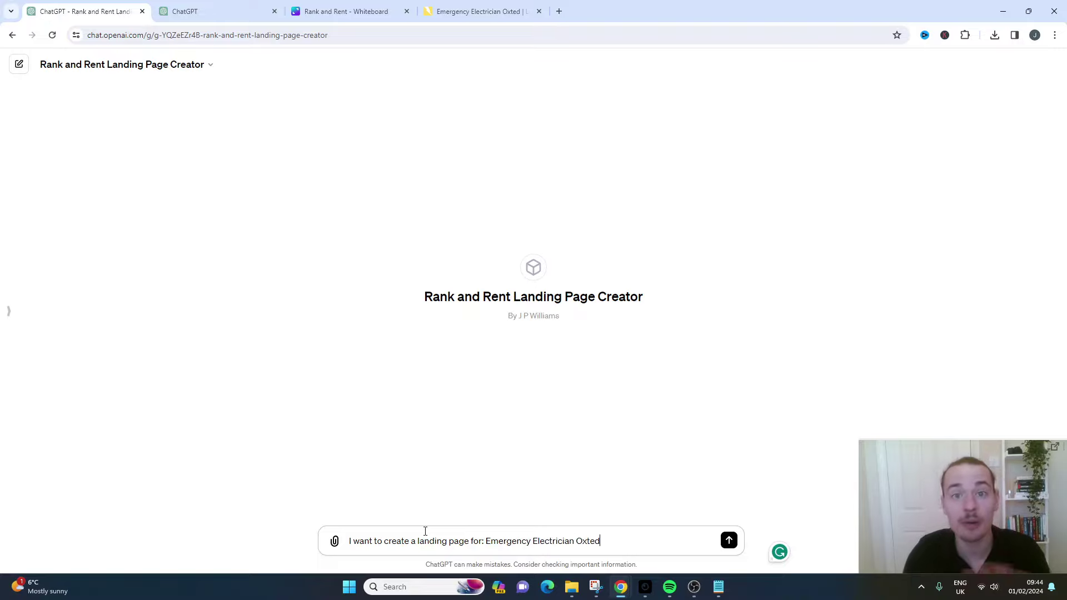
click(728, 540)
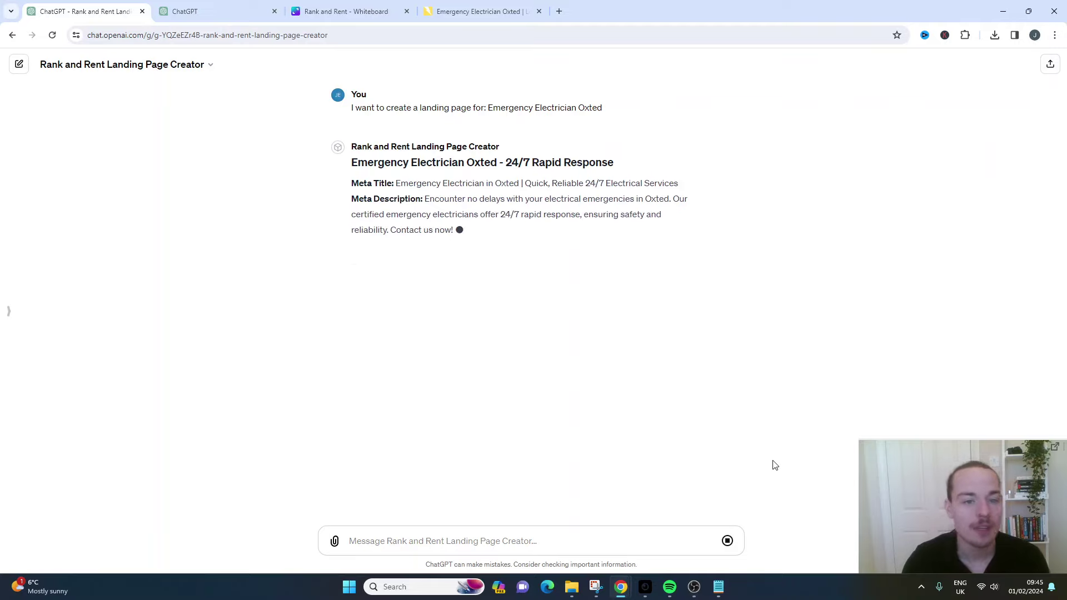
drag(394, 184, 692, 190)
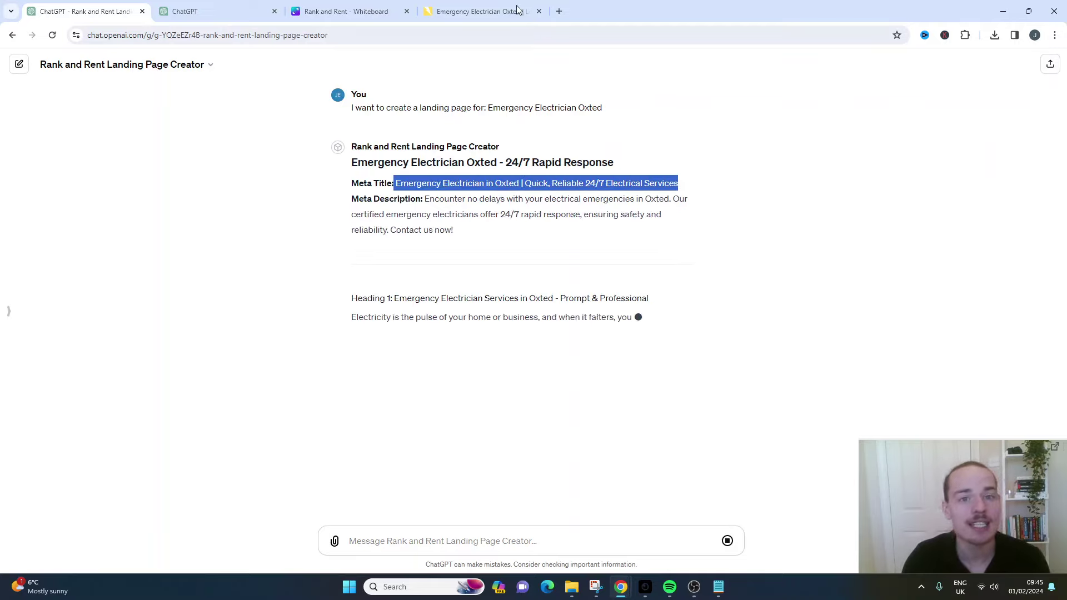
Step: Search Google for 'emergency electrician oxted' from the site tab and scan the results
click(478, 11)
scroll(423, 208, up, 10)
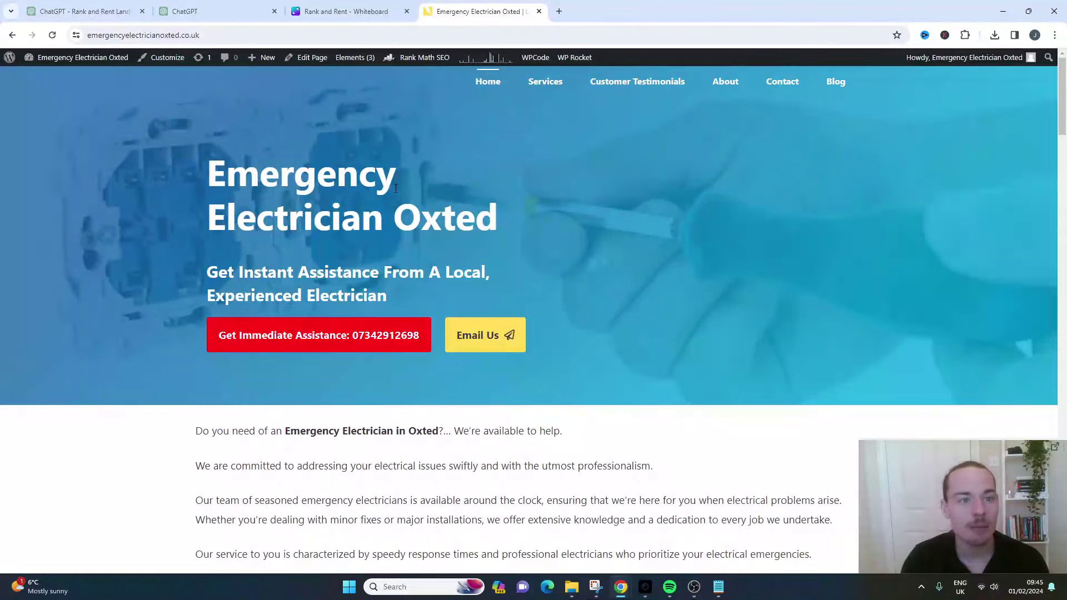
click(327, 36)
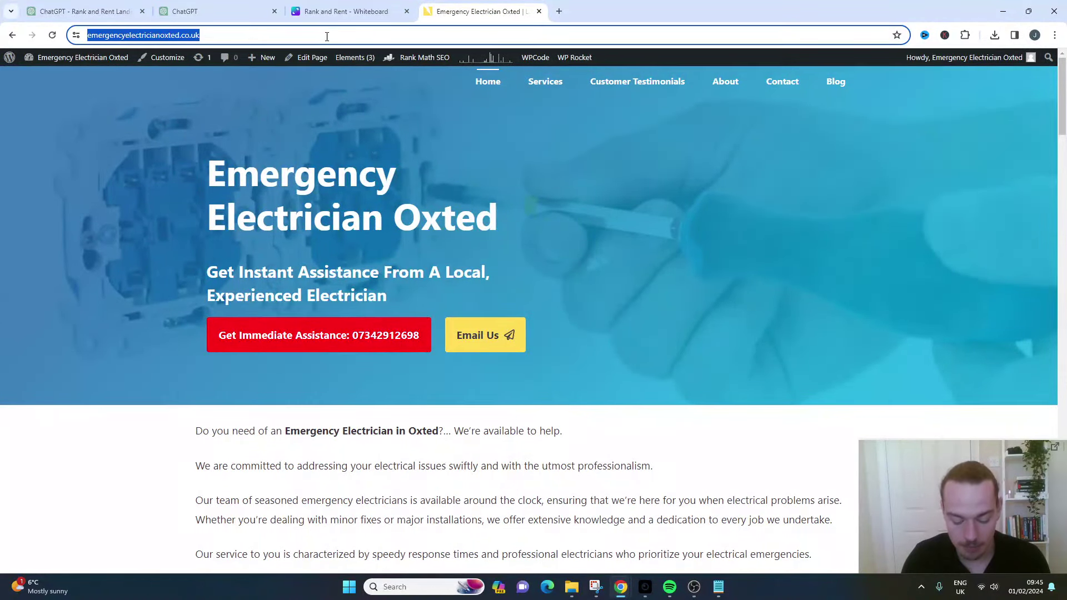
text(emergency e)
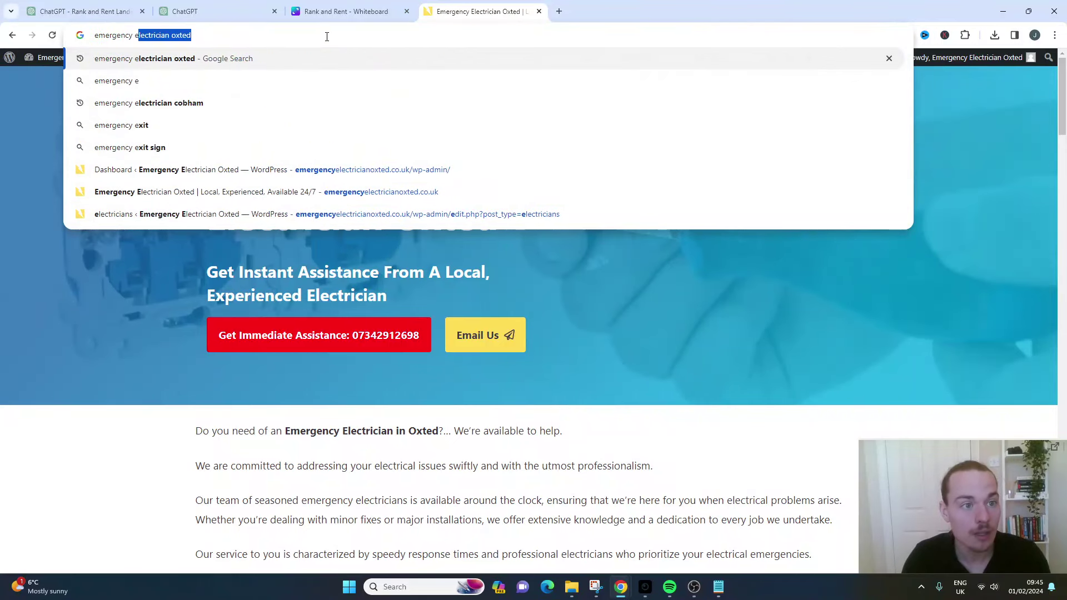
key(Return)
scroll(402, 207, down, 4)
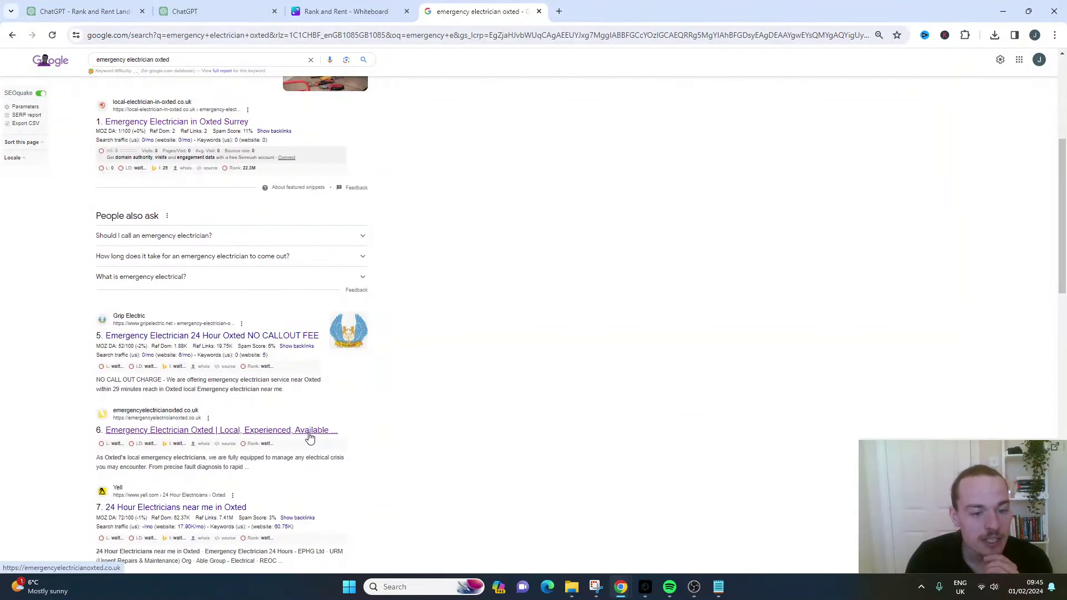
Step: Return to the Rank and Rent Landing Page Creator chat in ChatGPT
click(216, 8)
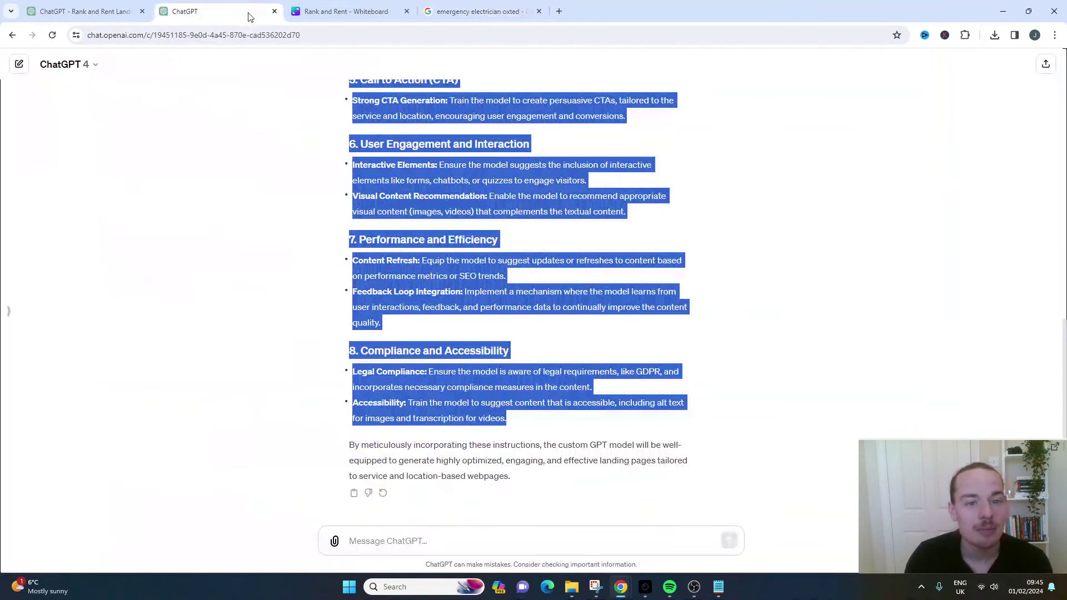
click(89, 11)
scroll(478, 245, up, 3)
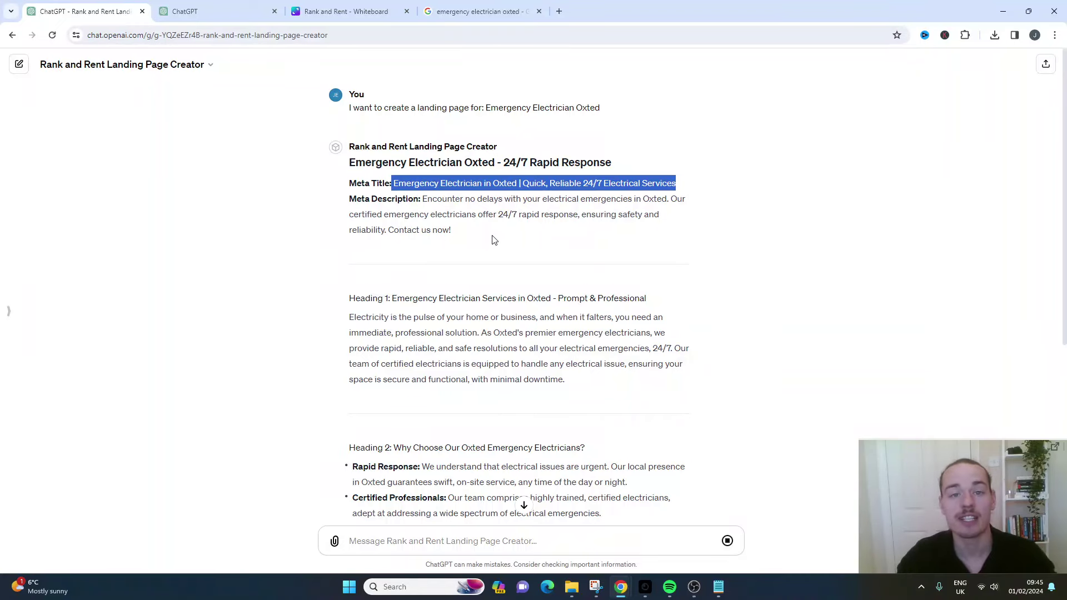
Step: Review the meta description, Heading 1 and its intro paragraph, highlighting 'emergency electricians' and 'rapid, reliable resolutions'
click(493, 239)
drag(424, 198, 492, 248)
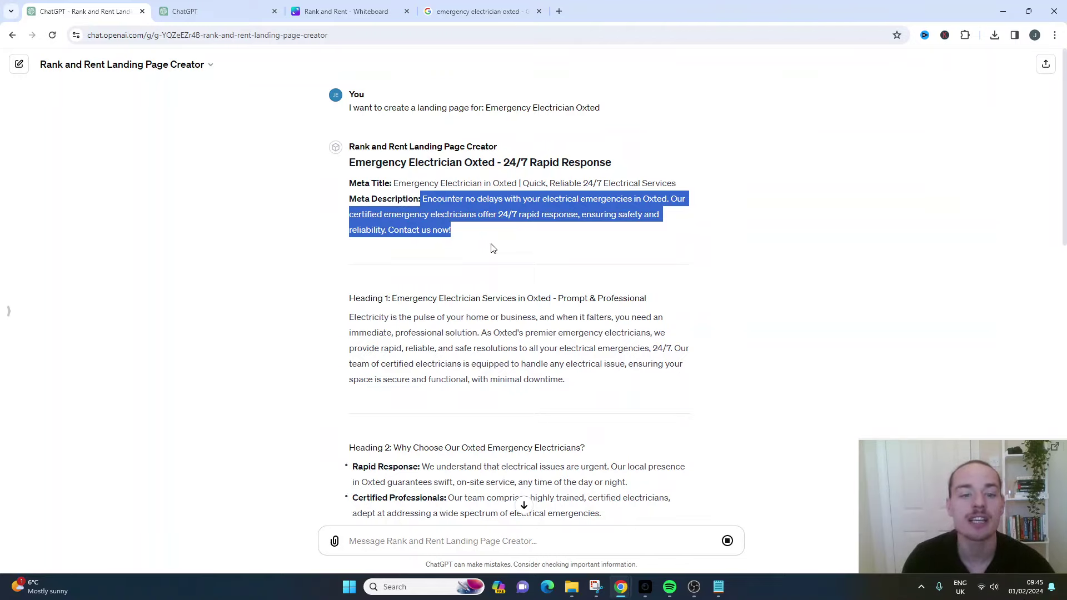
click(465, 333)
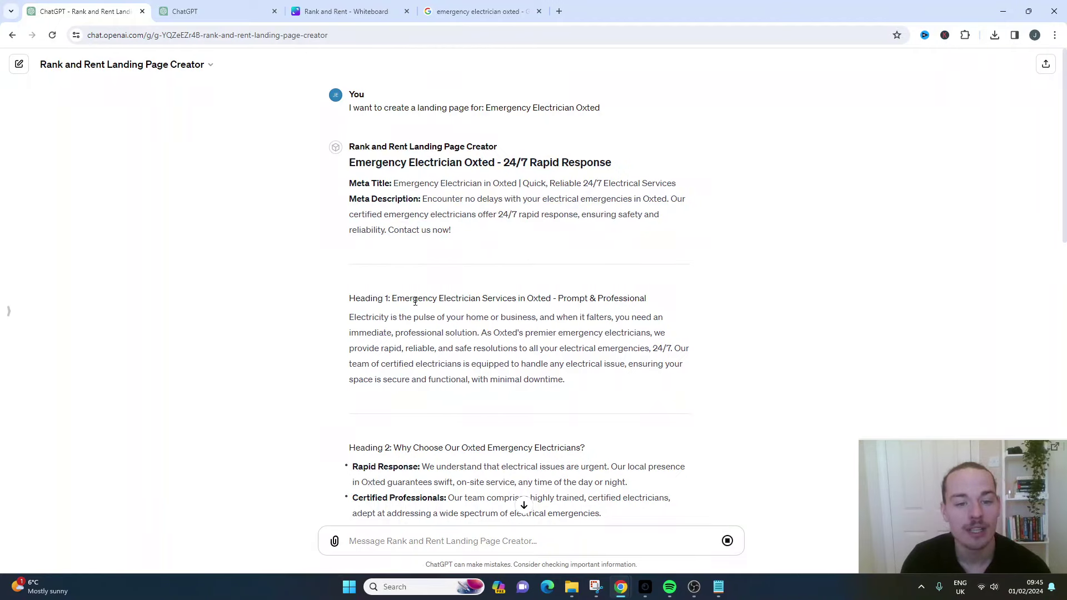
drag(391, 298, 596, 298)
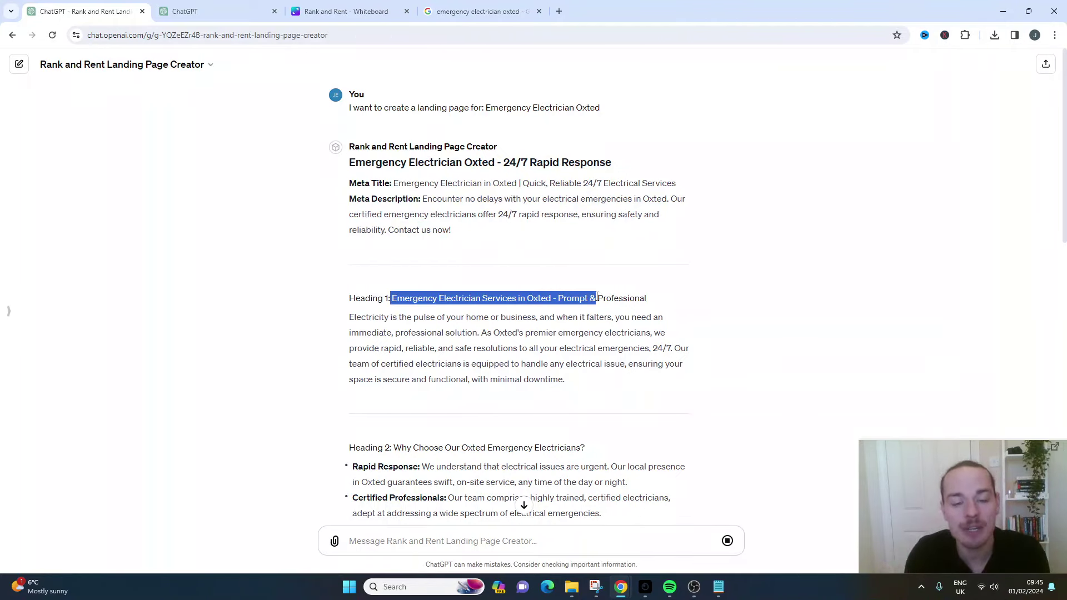
click(597, 296)
drag(404, 299, 655, 306)
click(642, 314)
triple_click(536, 336)
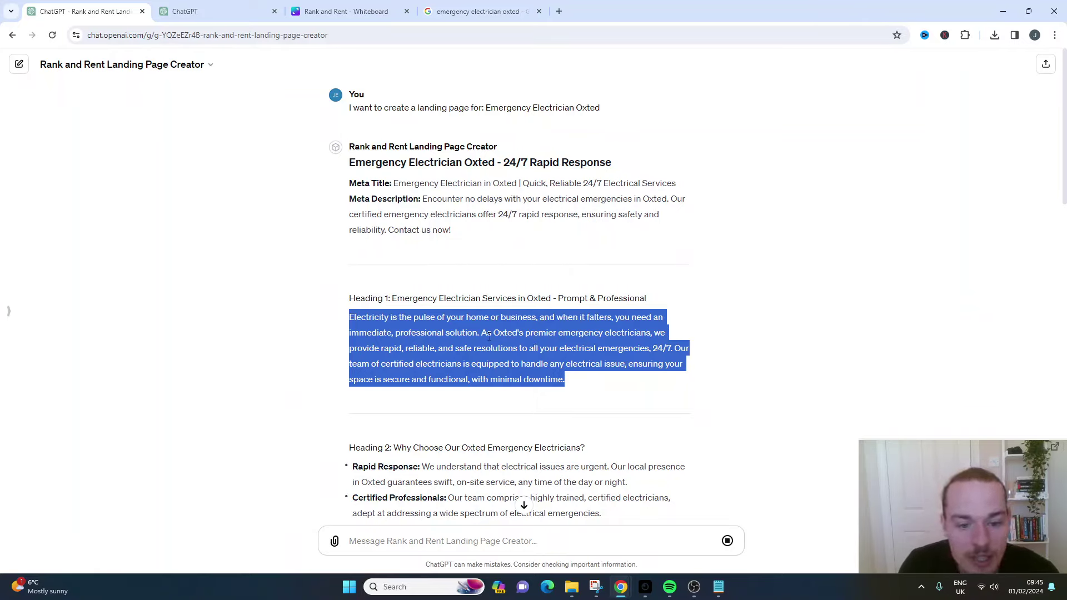
click(587, 330)
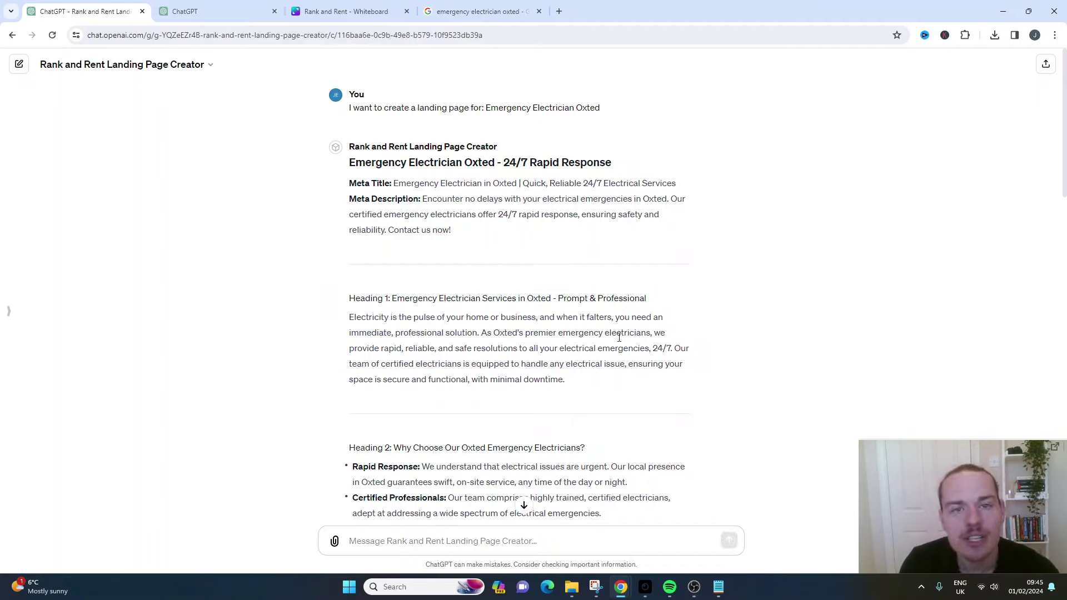
drag(558, 332, 652, 333)
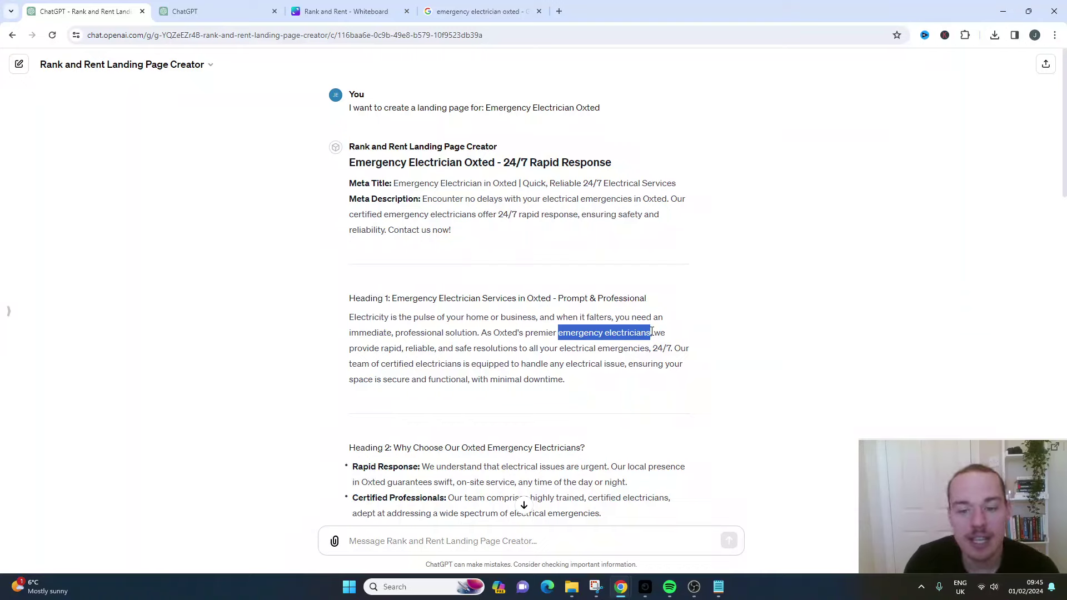
click(651, 331)
drag(358, 348, 671, 348)
click(665, 360)
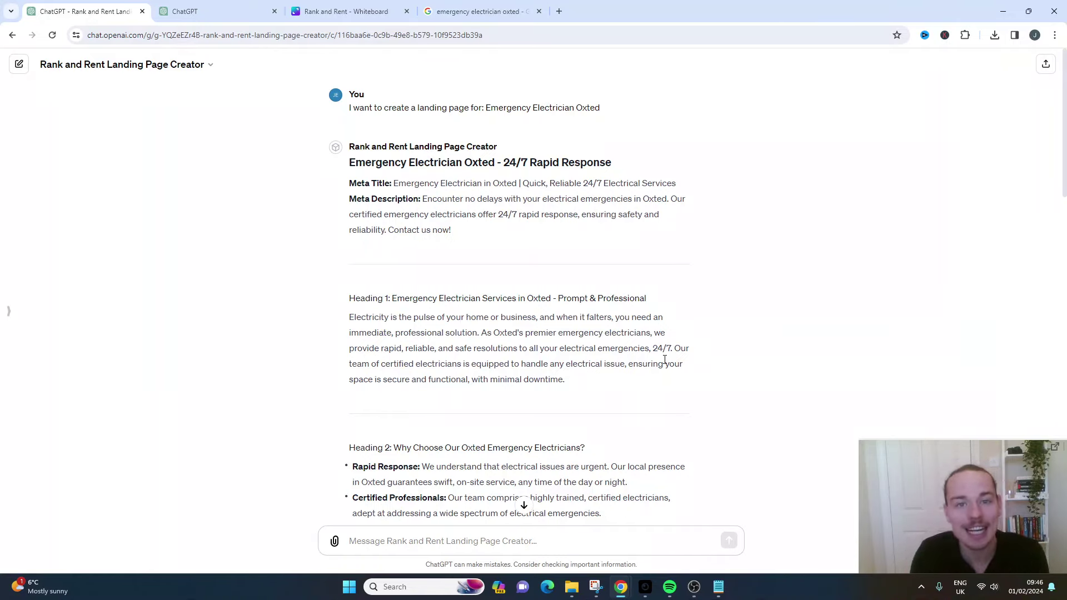
Step: Review the 'Why Choose Our Oxted Emergency Electricians?' heading, its bullets and the Heading 3 services
scroll(552, 350, down, 2)
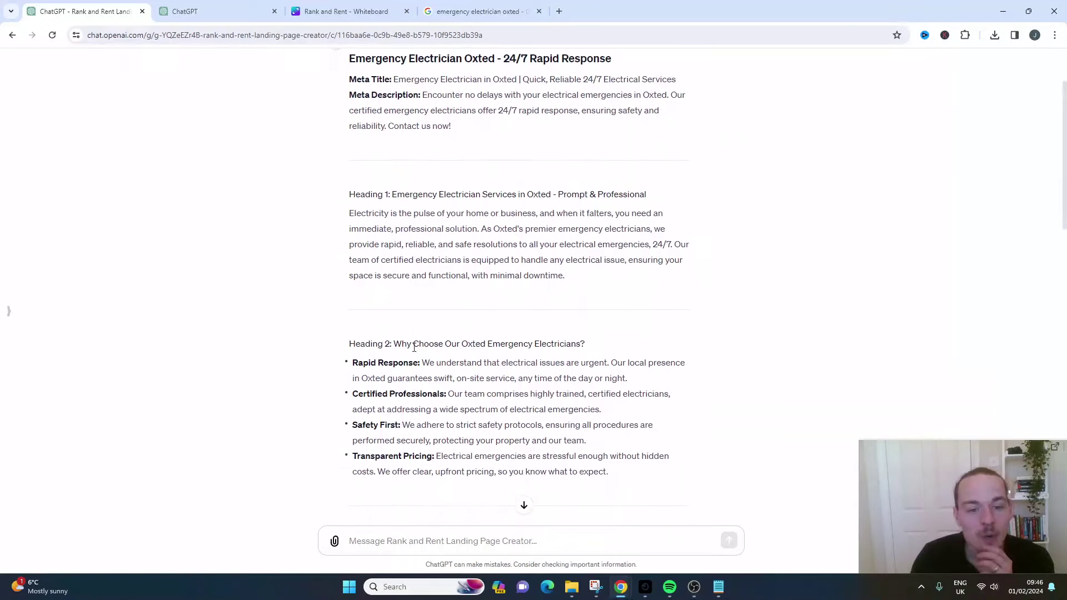
drag(411, 345, 582, 345)
click(424, 359)
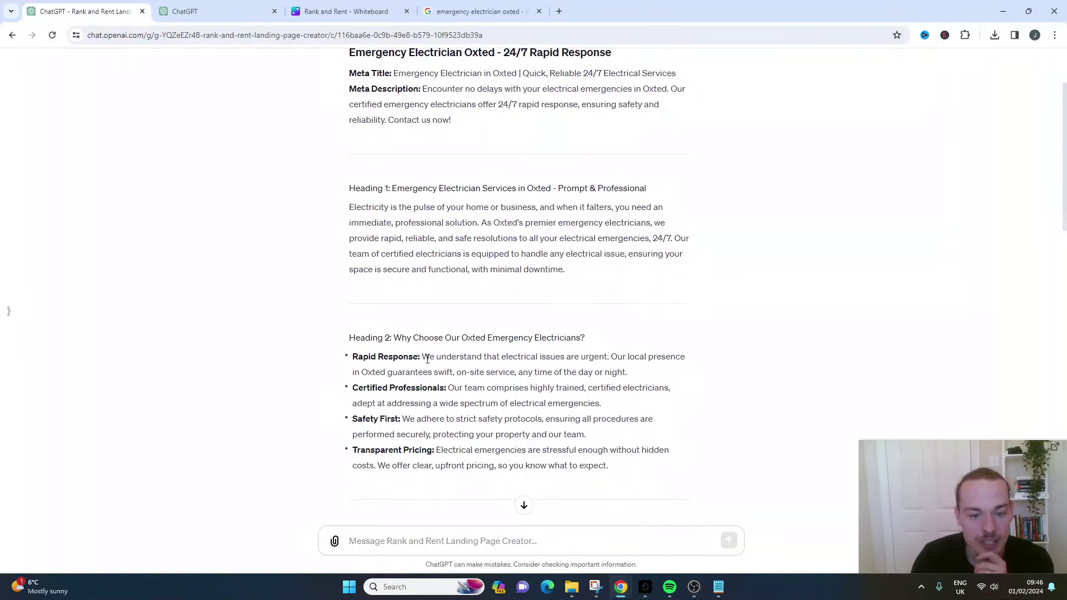
drag(363, 356, 490, 379)
scroll(557, 303, down, 4)
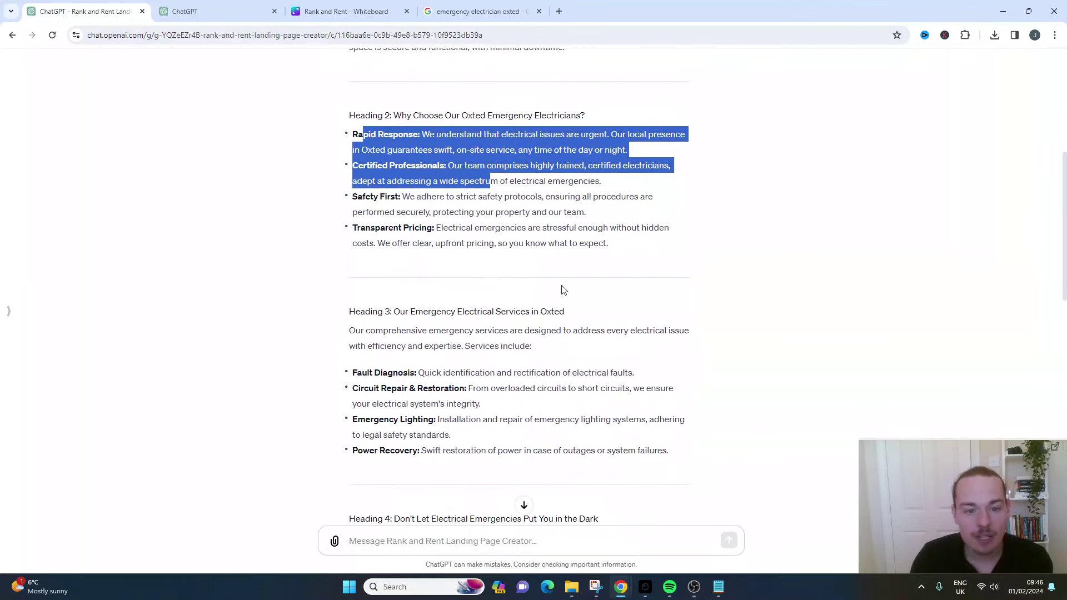
drag(406, 310, 553, 313)
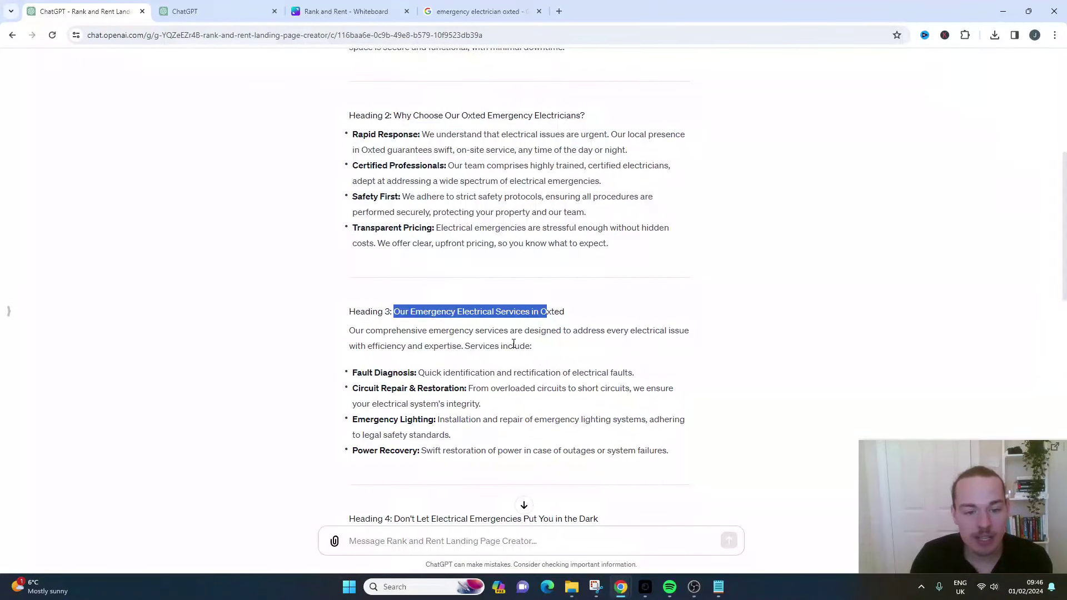
scroll(512, 342, down, 2)
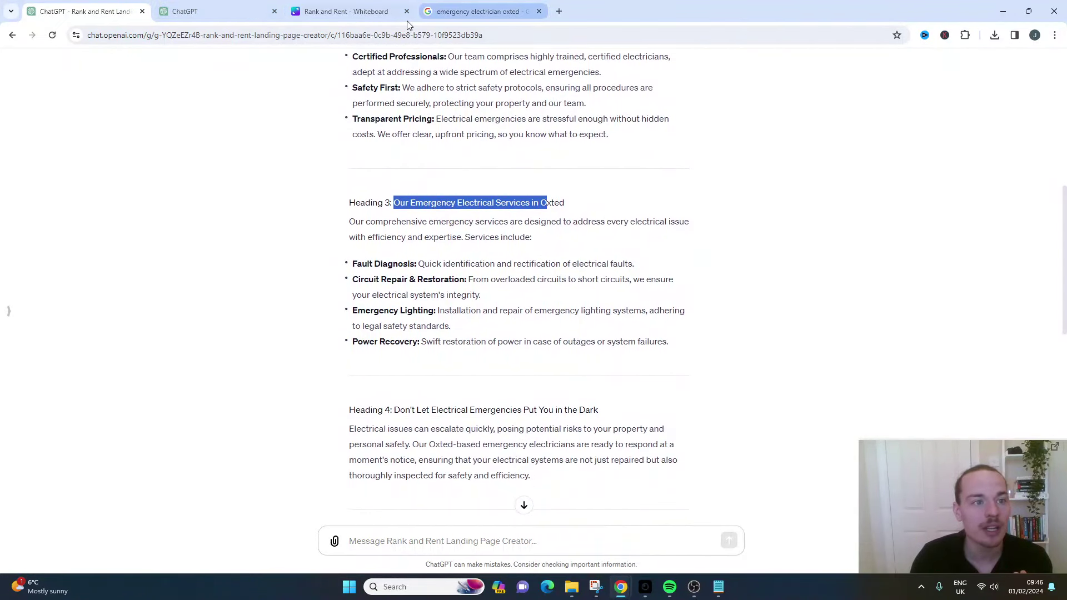
Step: Open the Emergency Electrician Oxted result, view its Why Choose Us section, then return to ChatGPT
click(478, 11)
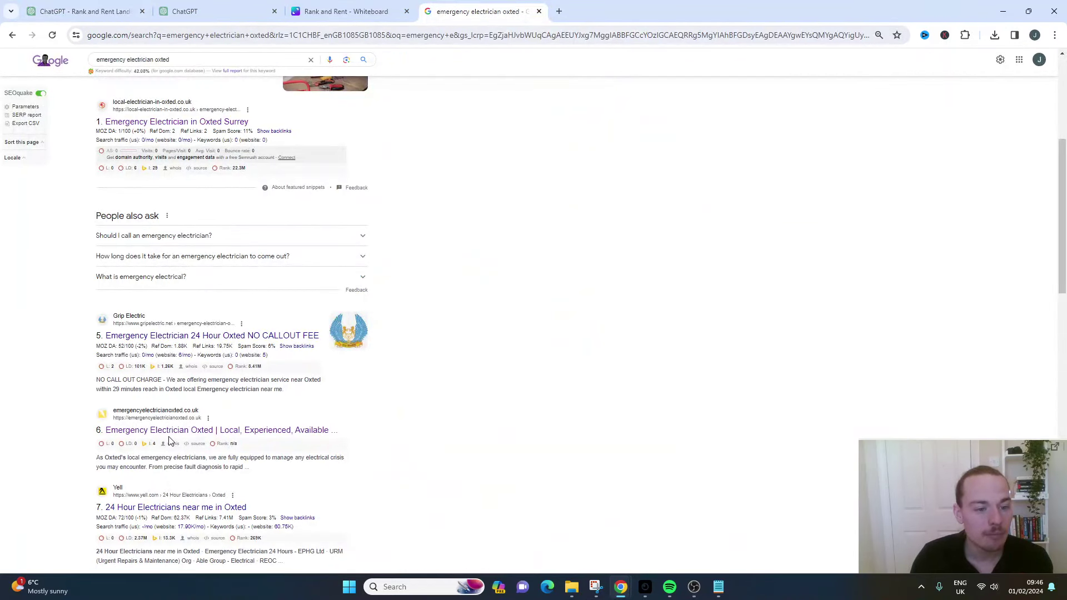
click(302, 430)
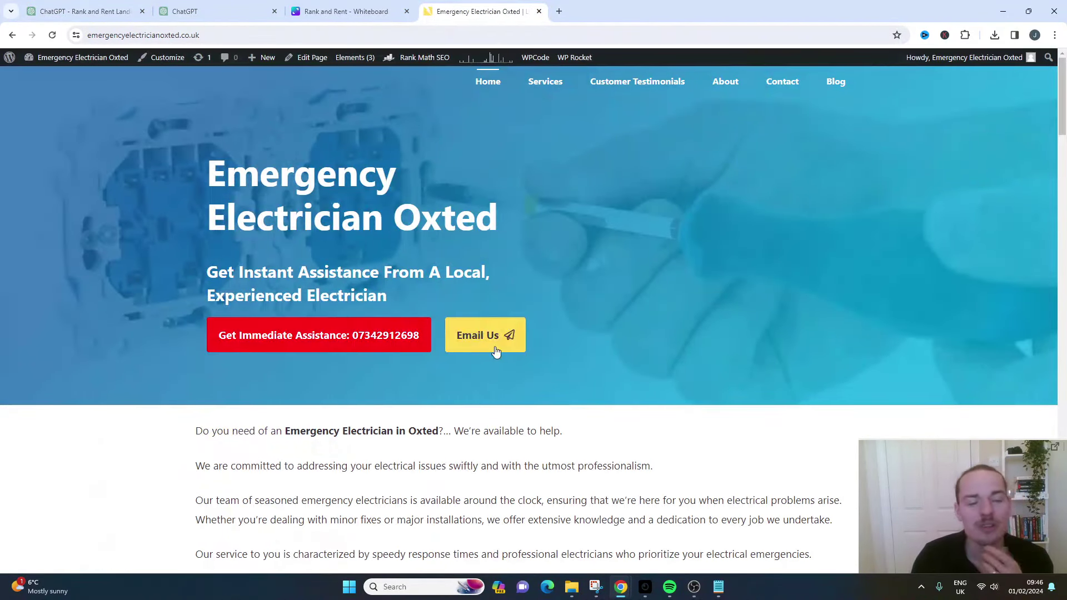
scroll(505, 344, down, 5)
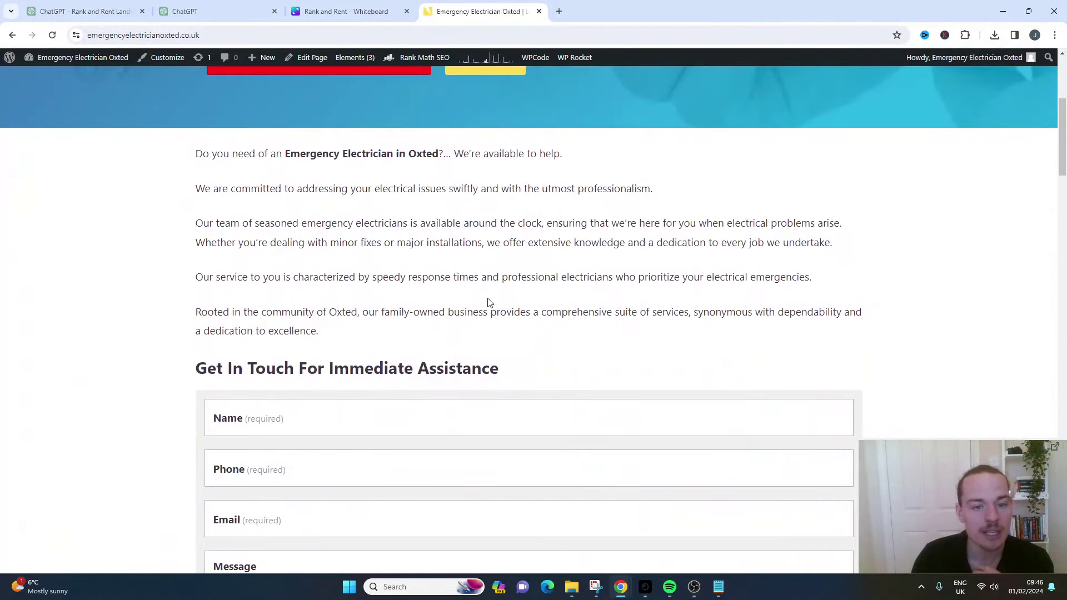
scroll(488, 303, down, 9)
scroll(479, 303, down, 5)
scroll(479, 303, down, 13)
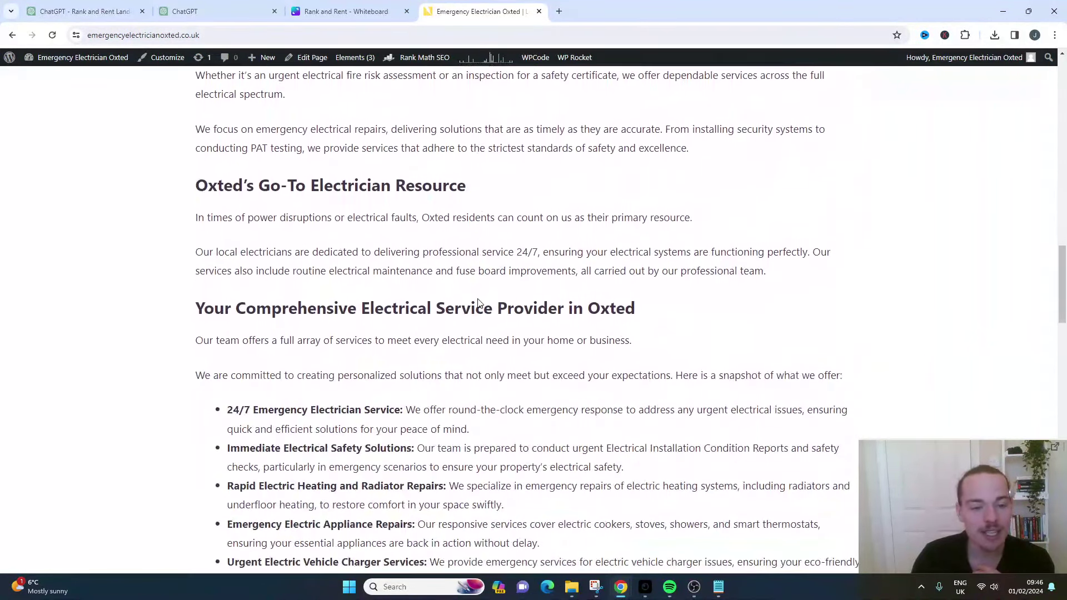
scroll(467, 288, down, 7)
scroll(454, 257, up, 5)
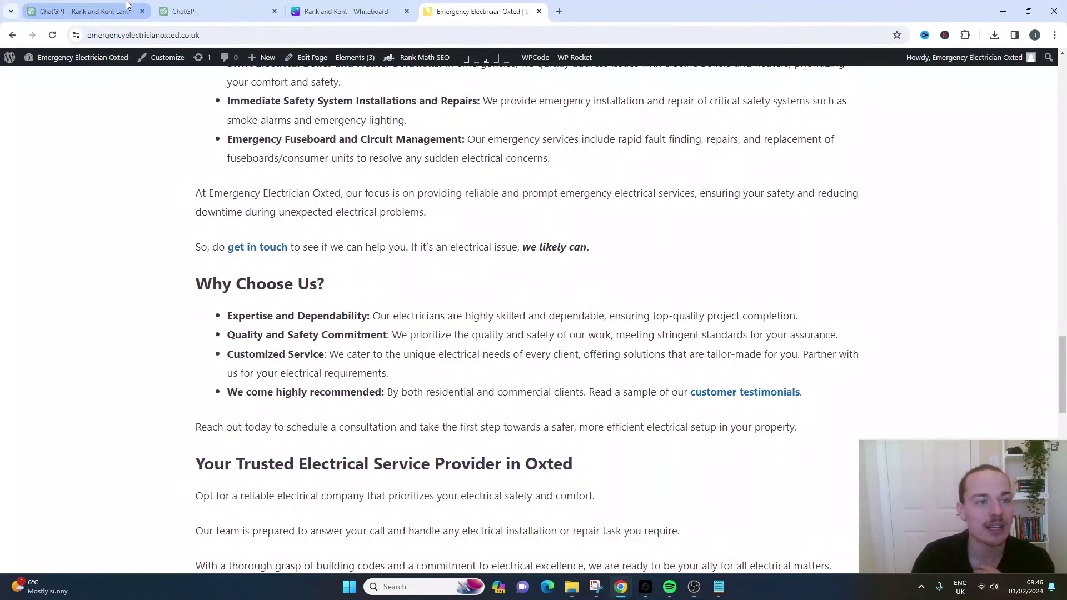
click(126, 7)
scroll(401, 220, down, 1)
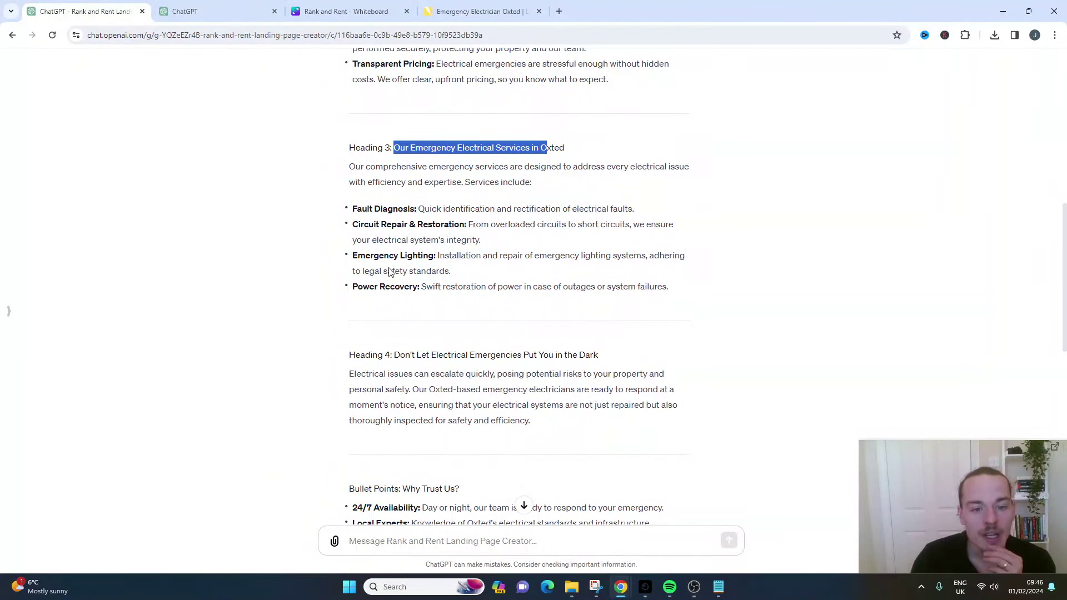
scroll(391, 274, down, 4)
scroll(390, 275, down, 1)
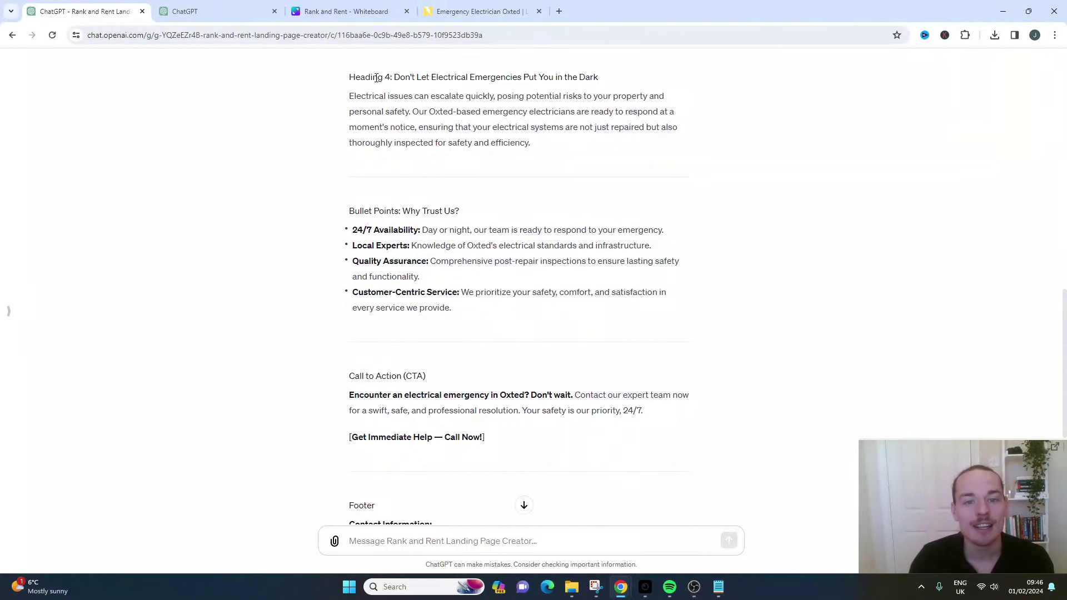
drag(391, 213, 423, 212)
click(474, 219)
click(405, 247)
scroll(422, 334, down, 2)
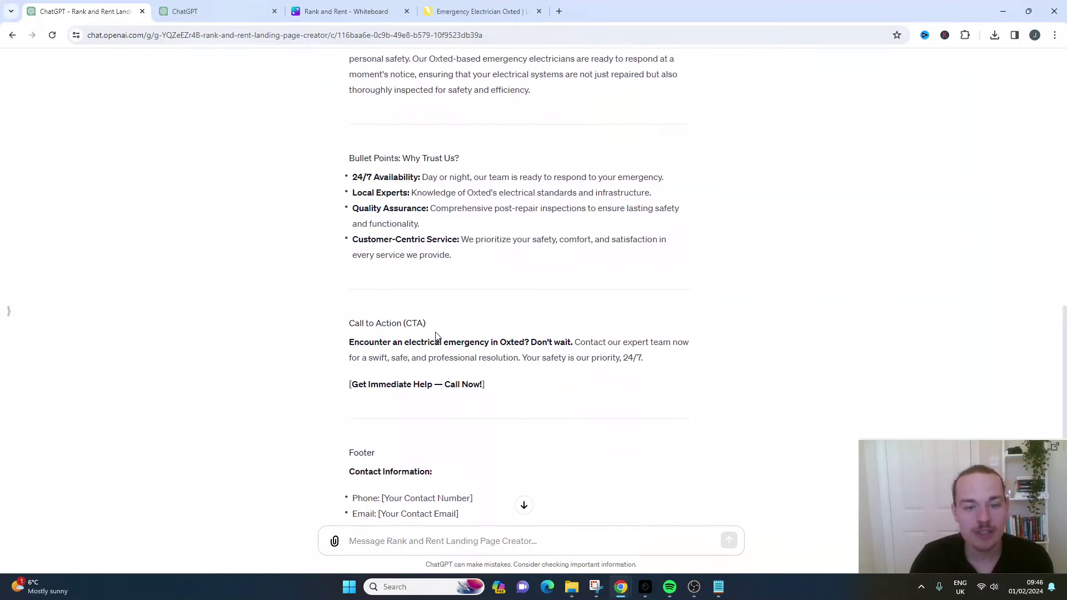
scroll(439, 335, down, 4)
scroll(436, 328, down, 2)
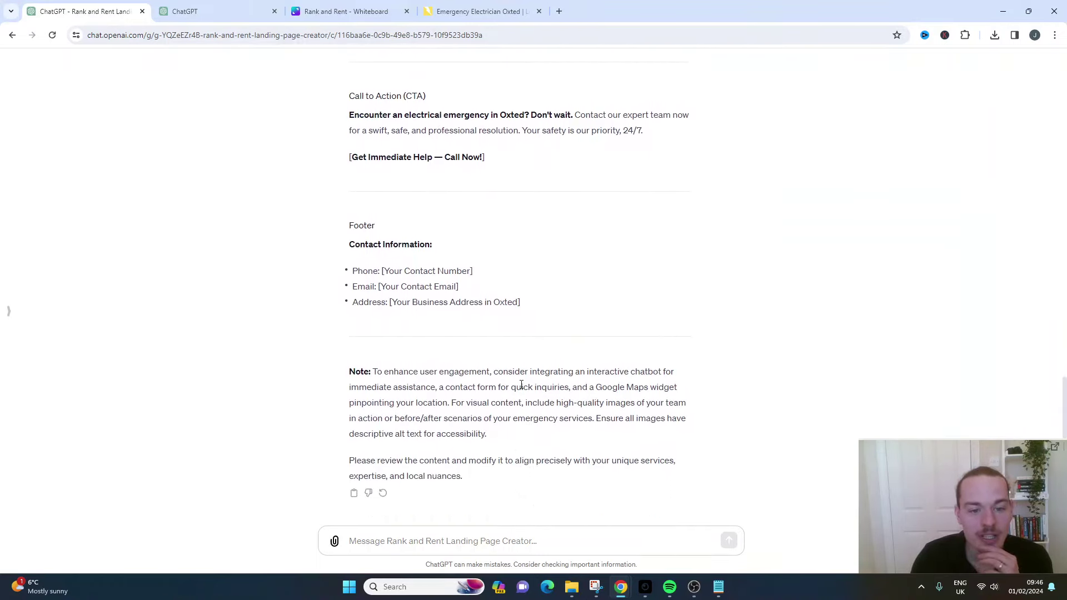
double_click(460, 385)
triple_click(459, 387)
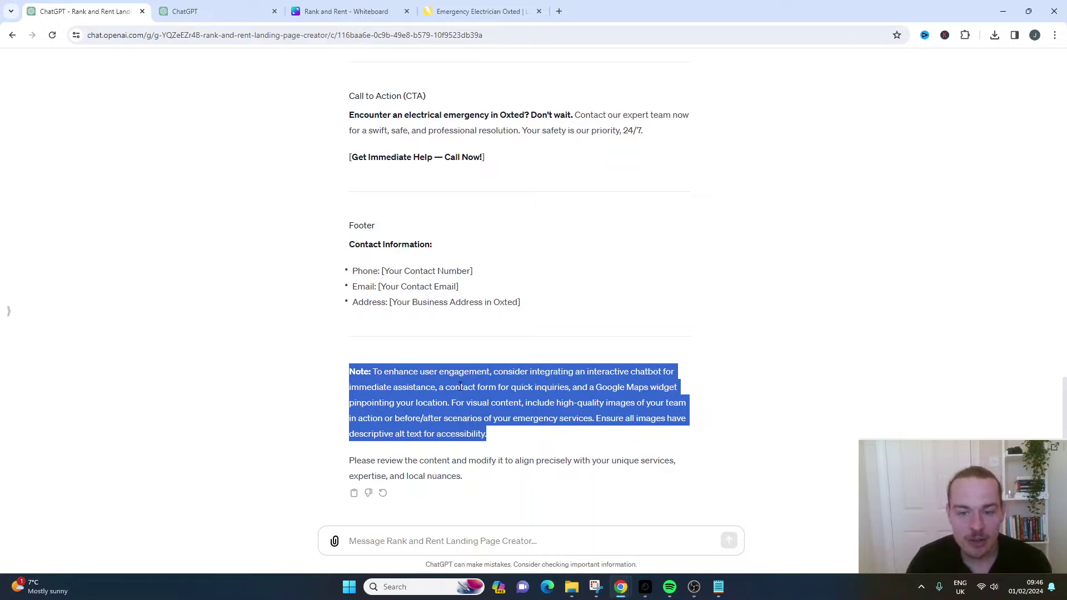
click(542, 4)
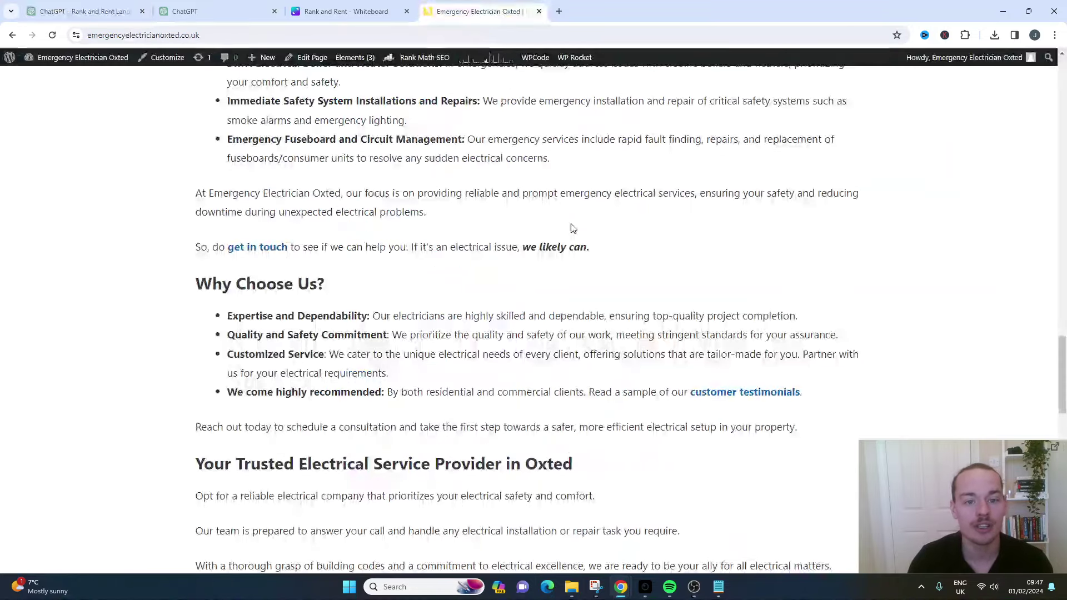
scroll(598, 285, down, 15)
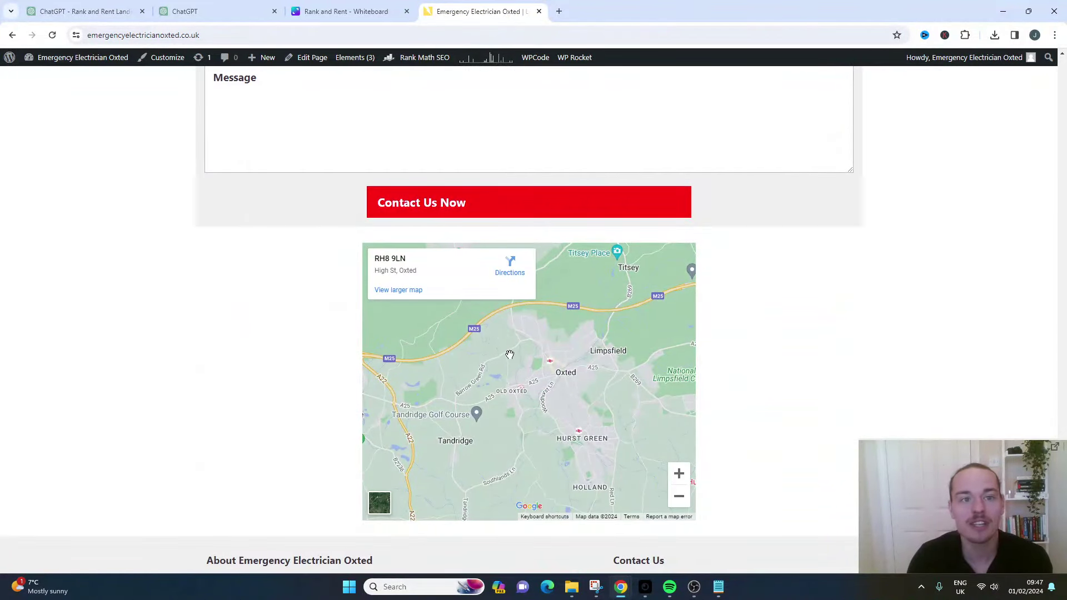
click(100, 11)
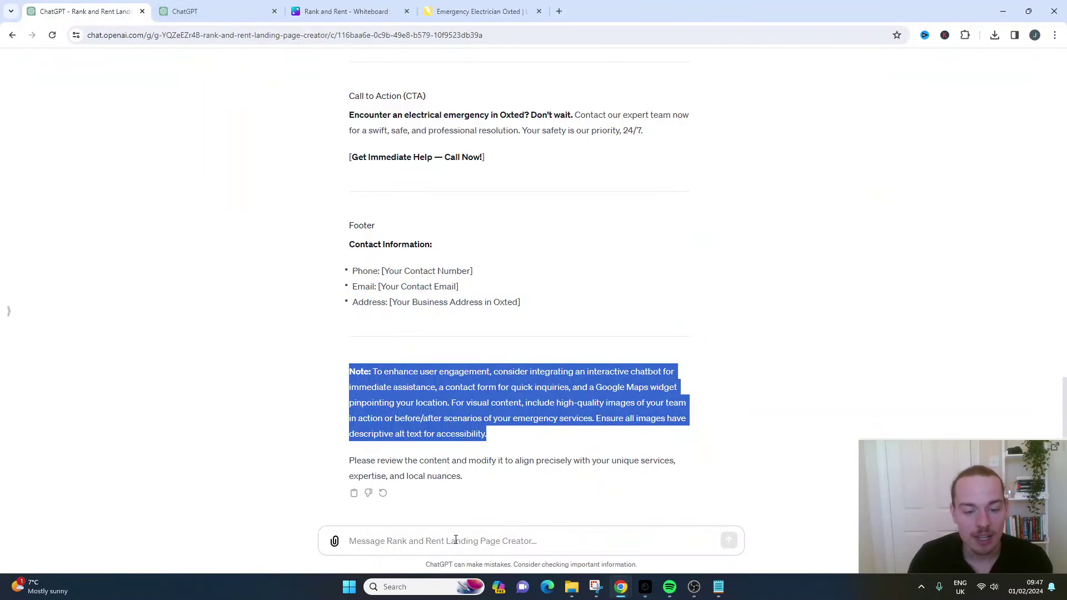
Step: Send the message 'I like the "why choose our" section. But please expand'
triple_click(431, 461)
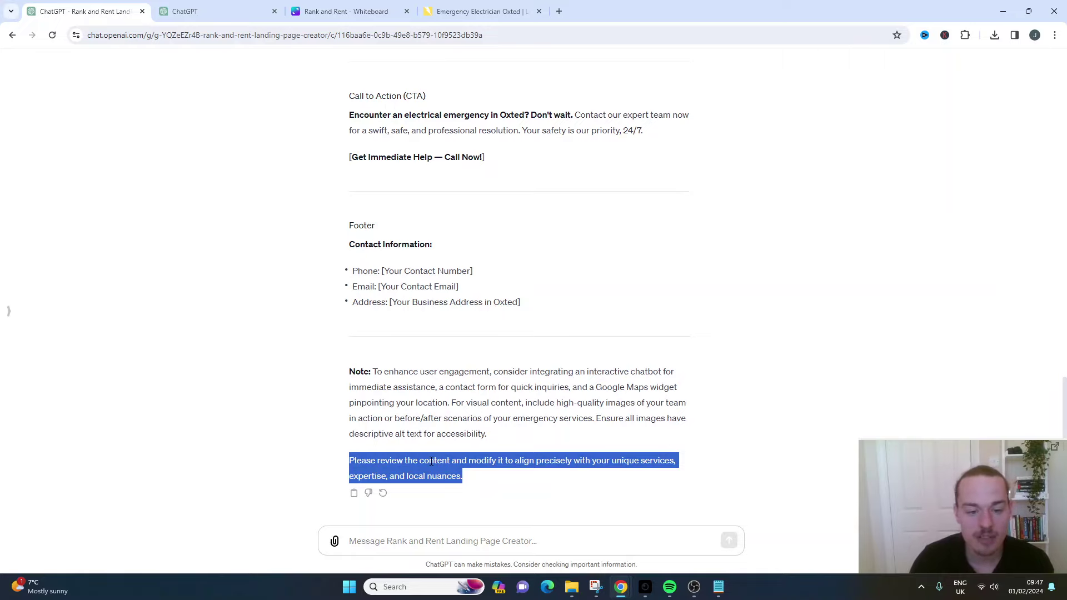
click(432, 527)
text(I)
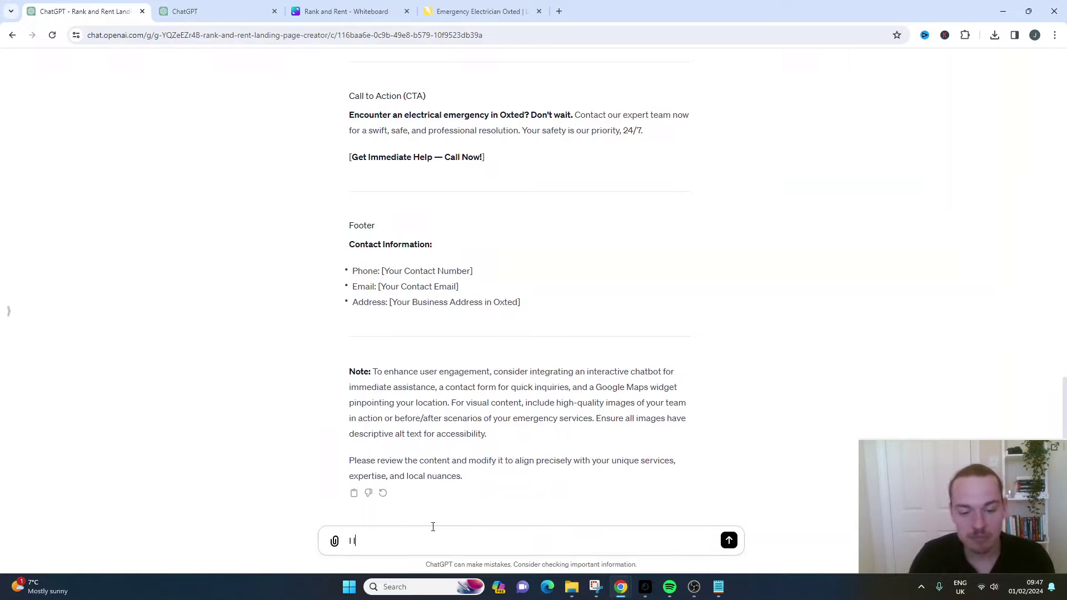
text( like the )
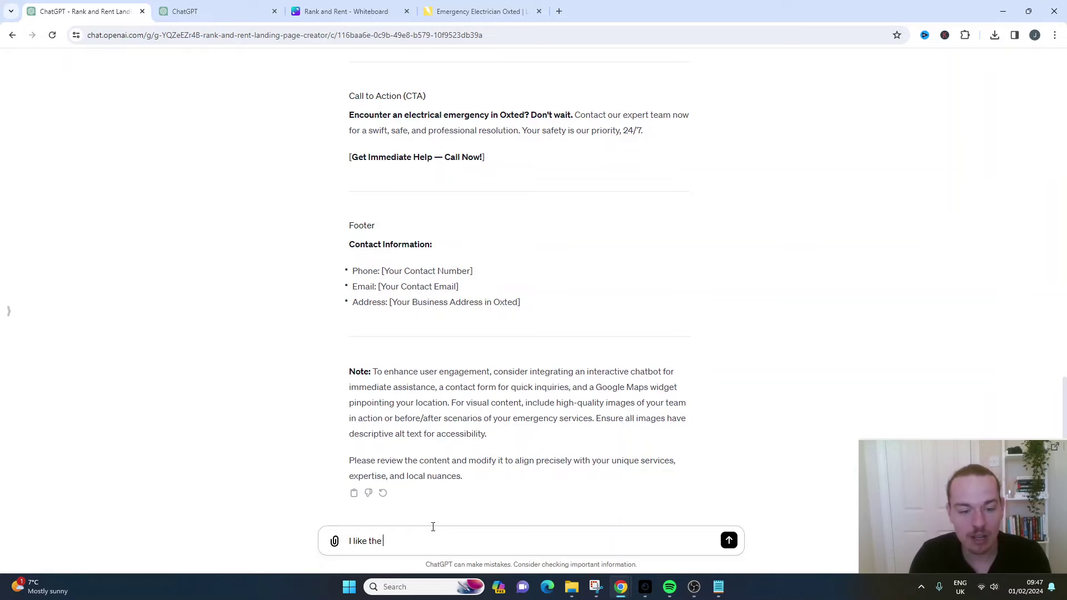
text(")
scroll(477, 318, up, 12)
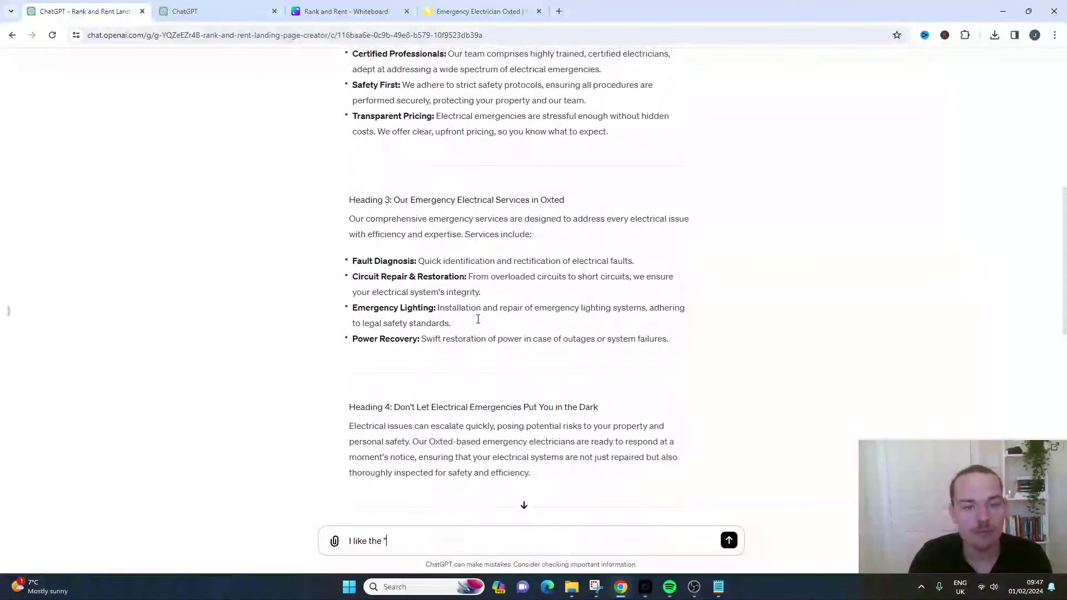
scroll(477, 320, up, 5)
text(why choose our" )
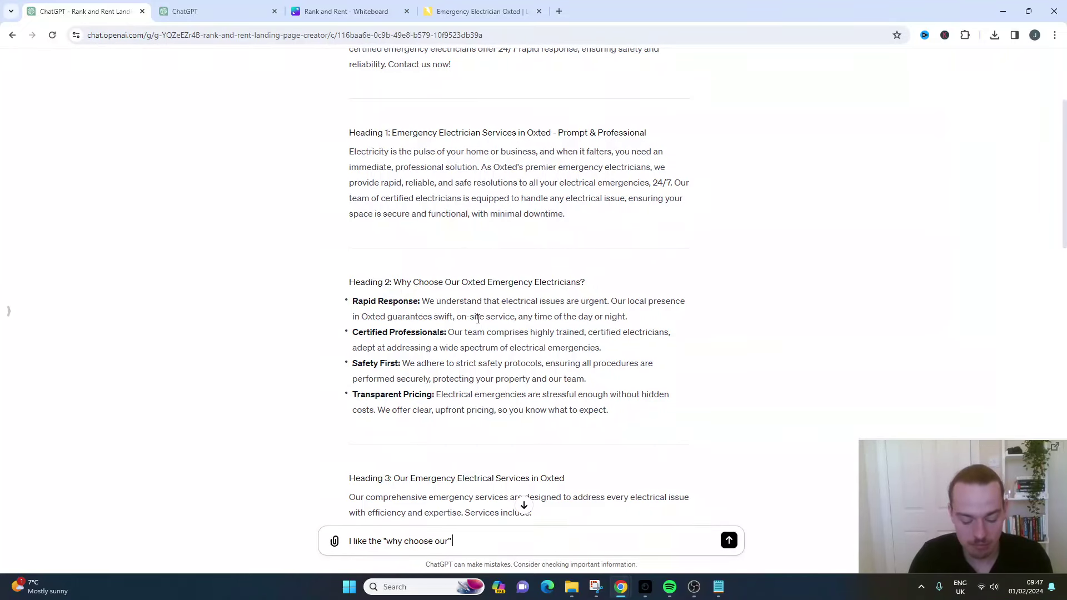
text(section. But plea)
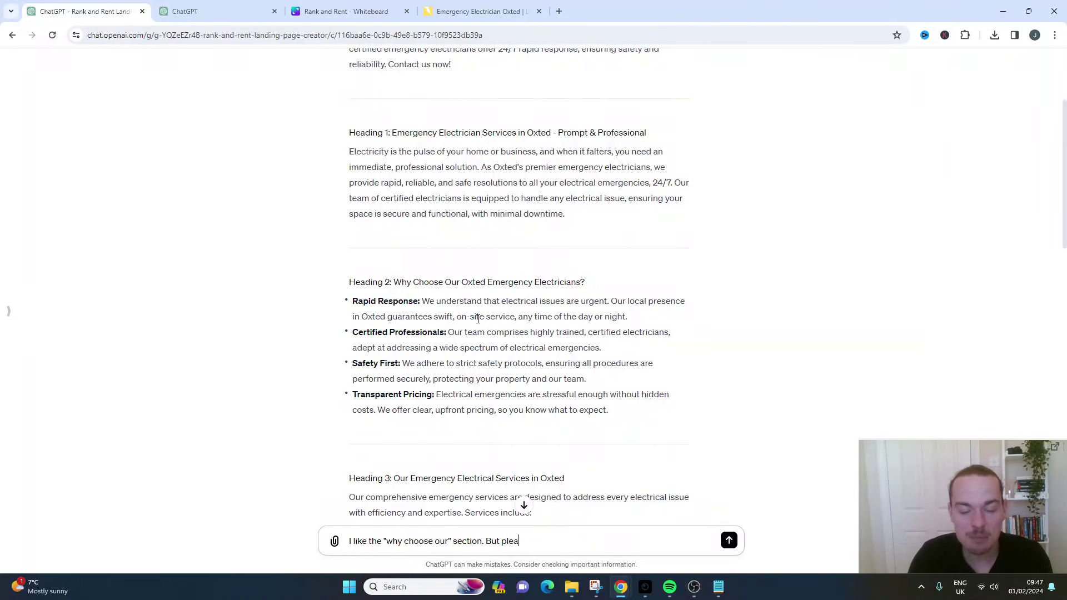
text(se expand)
key(Return)
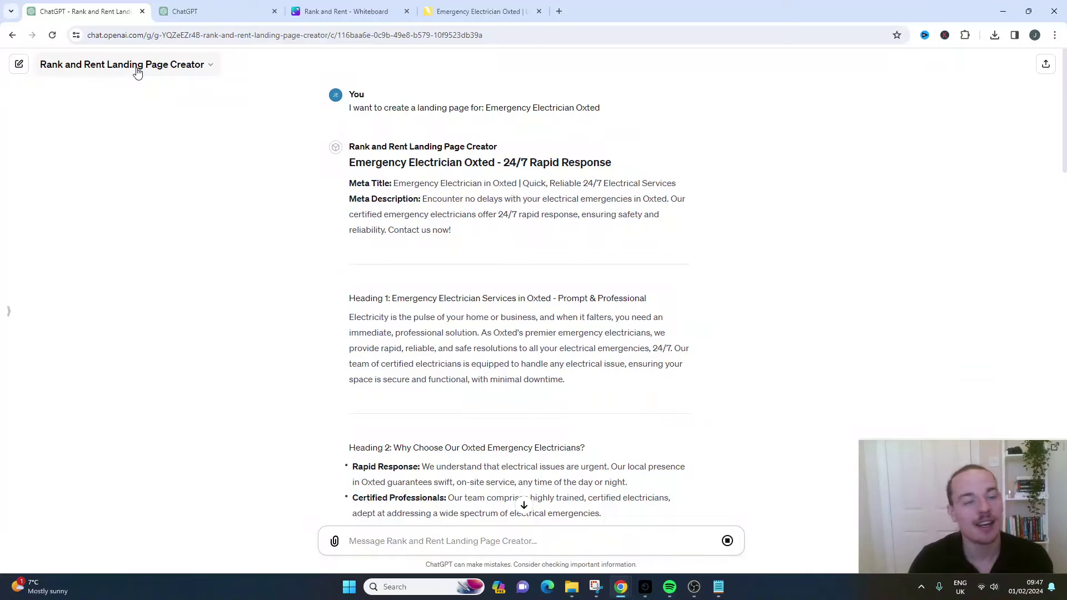
Step: Highlight 'create' and 'Emergency Electrician Oxted' in the first prompt while the reply generates
double_click(391, 108)
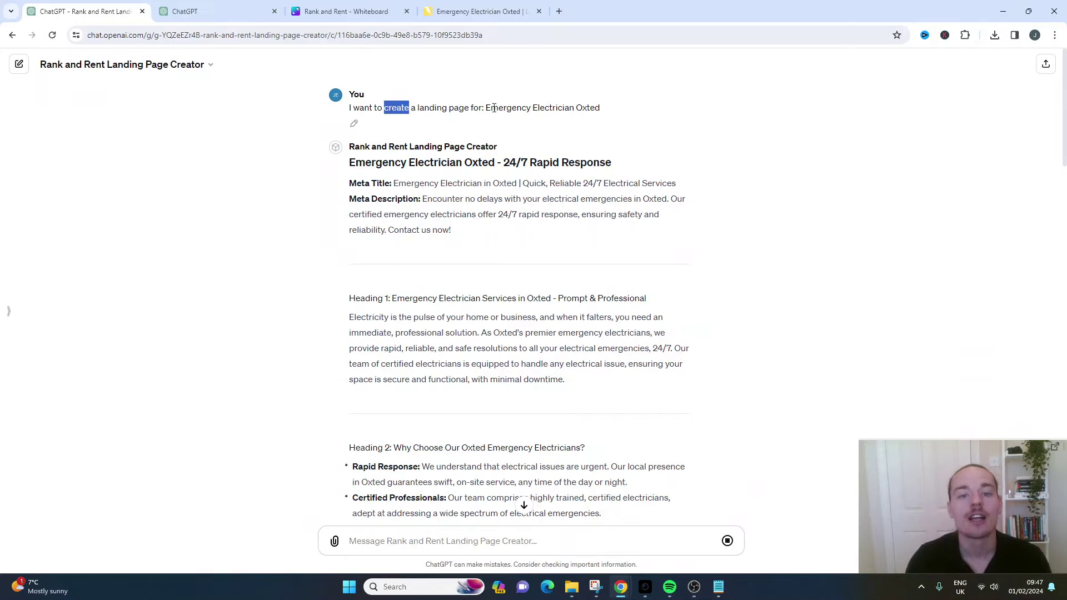
drag(486, 107, 601, 109)
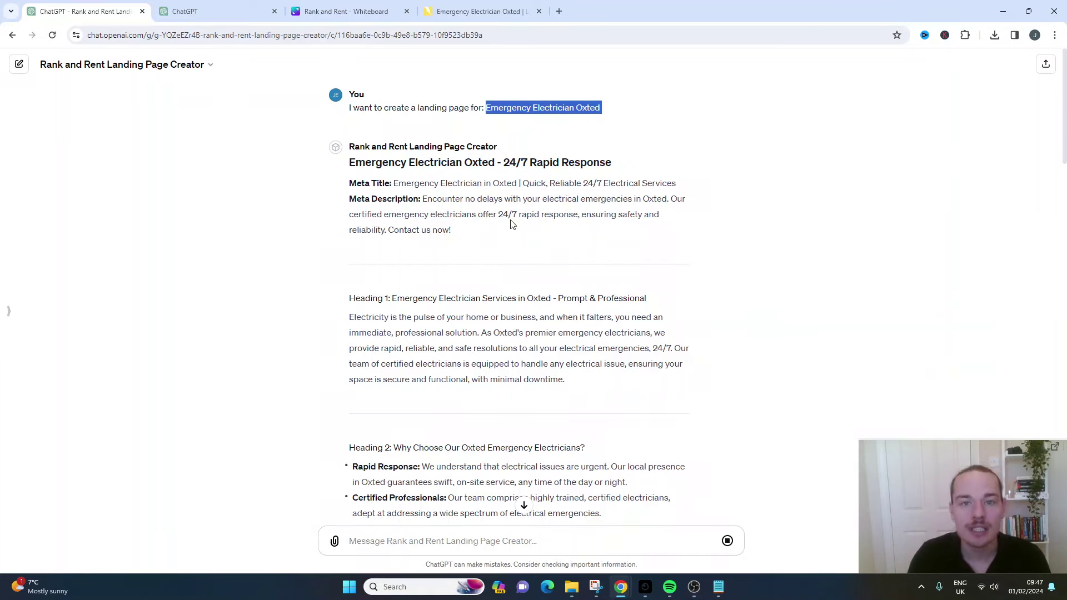
scroll(511, 224, down, 20)
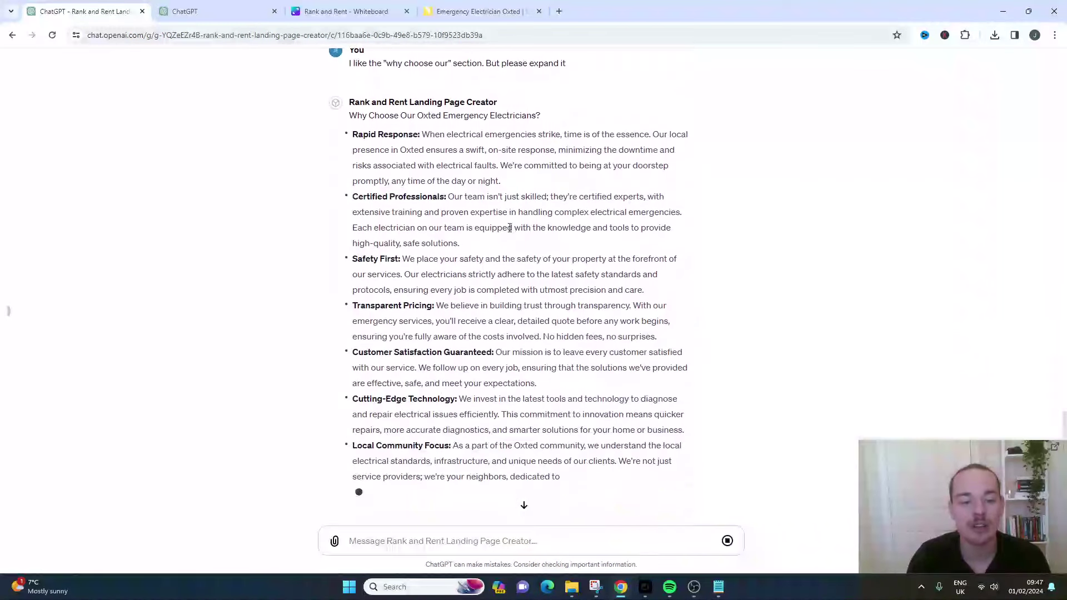
Step: Review the finished eight-bullet reply, highlighting the expand request and the first bullets
scroll(458, 216, up, 3)
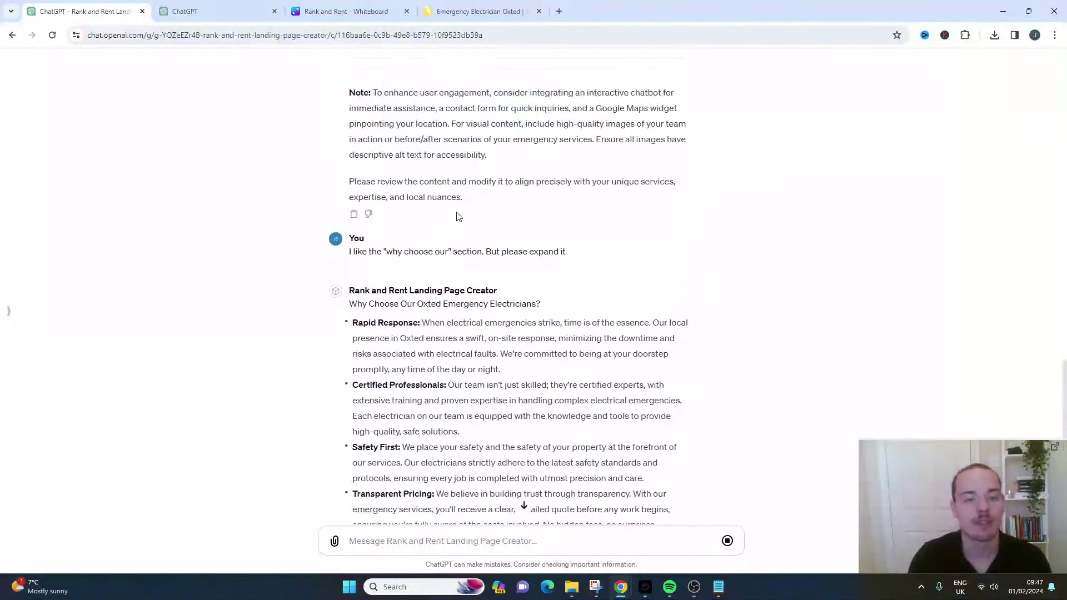
triple_click(439, 253)
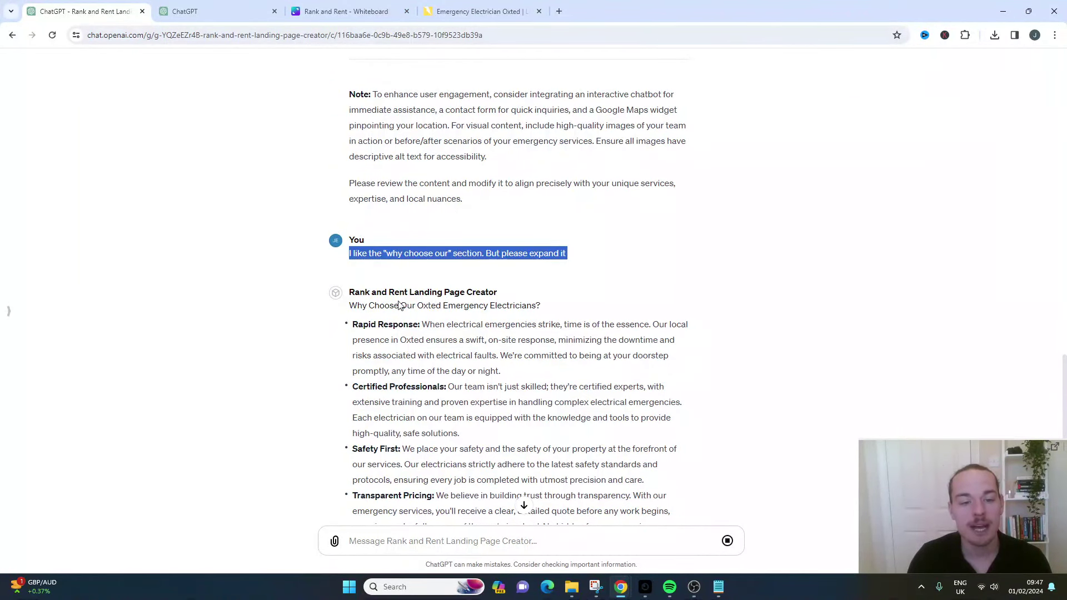
drag(351, 322, 486, 387)
scroll(485, 380, down, 4)
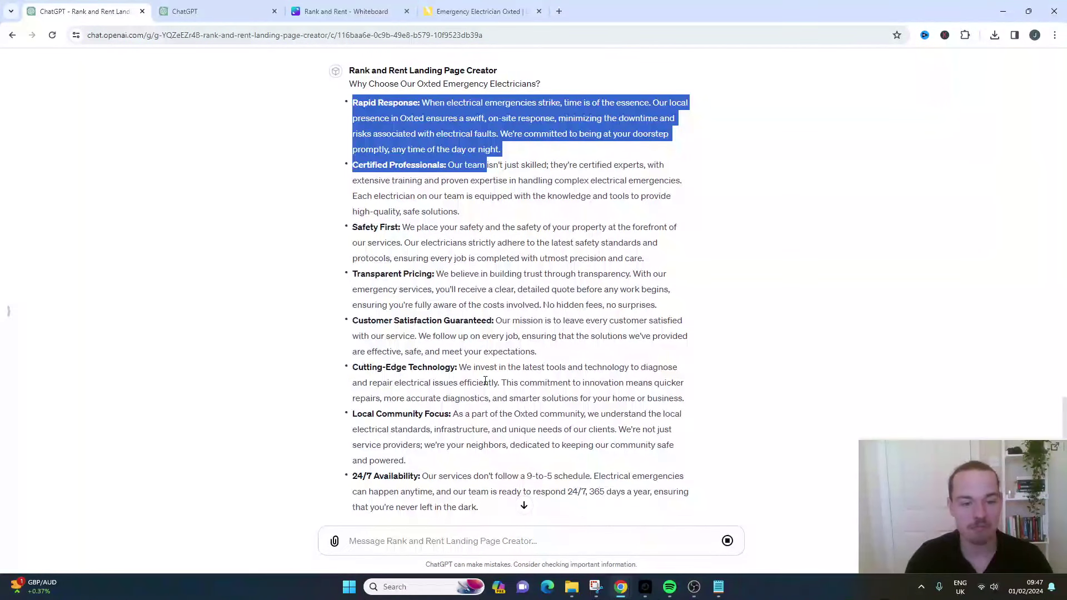
scroll(485, 380, down, 3)
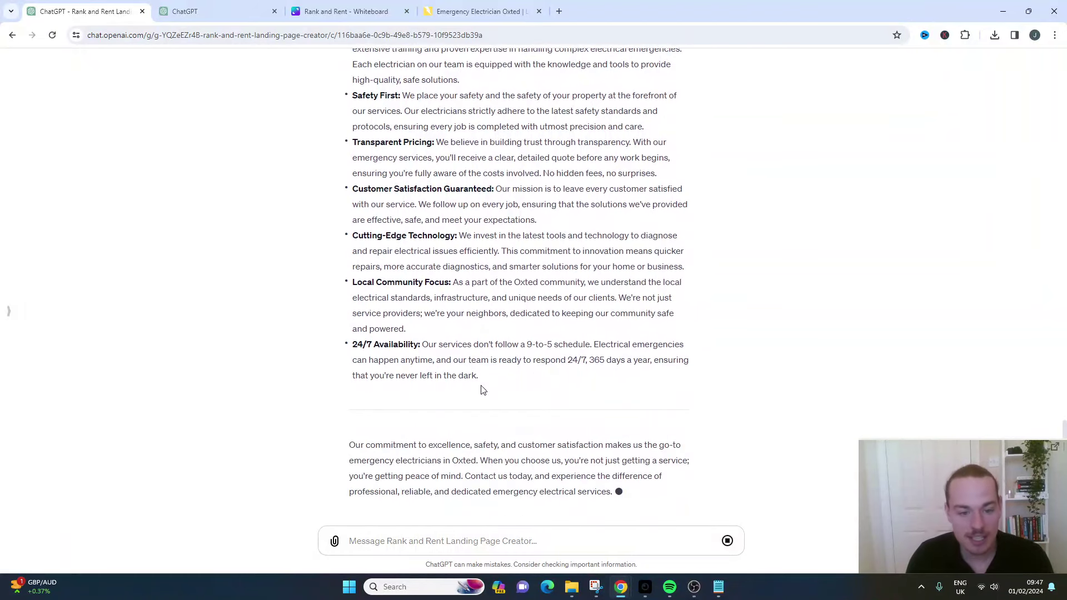
scroll(482, 390, up, 15)
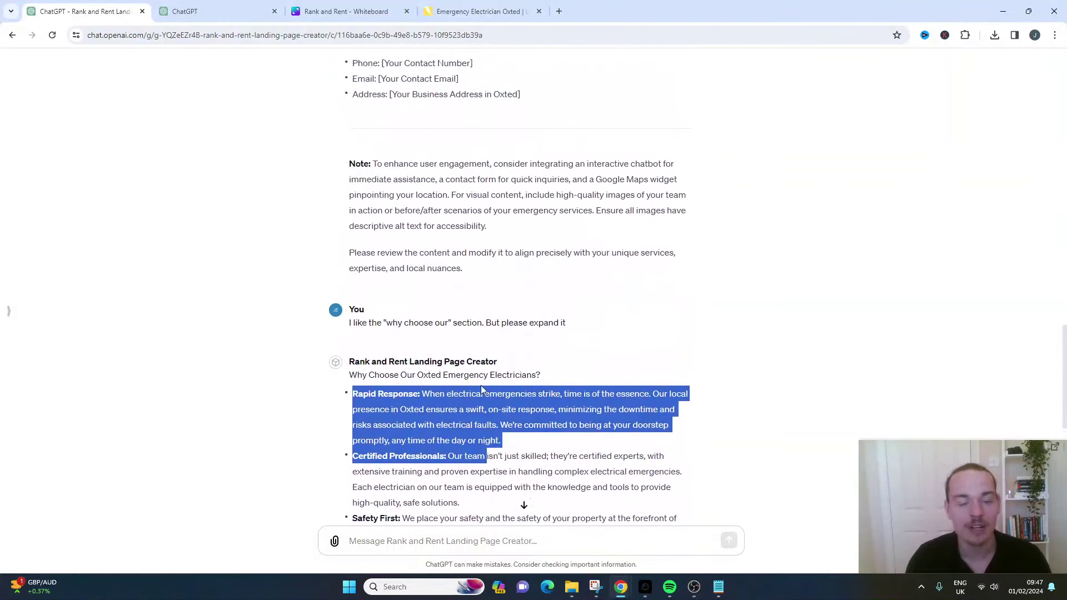
scroll(481, 390, up, 4)
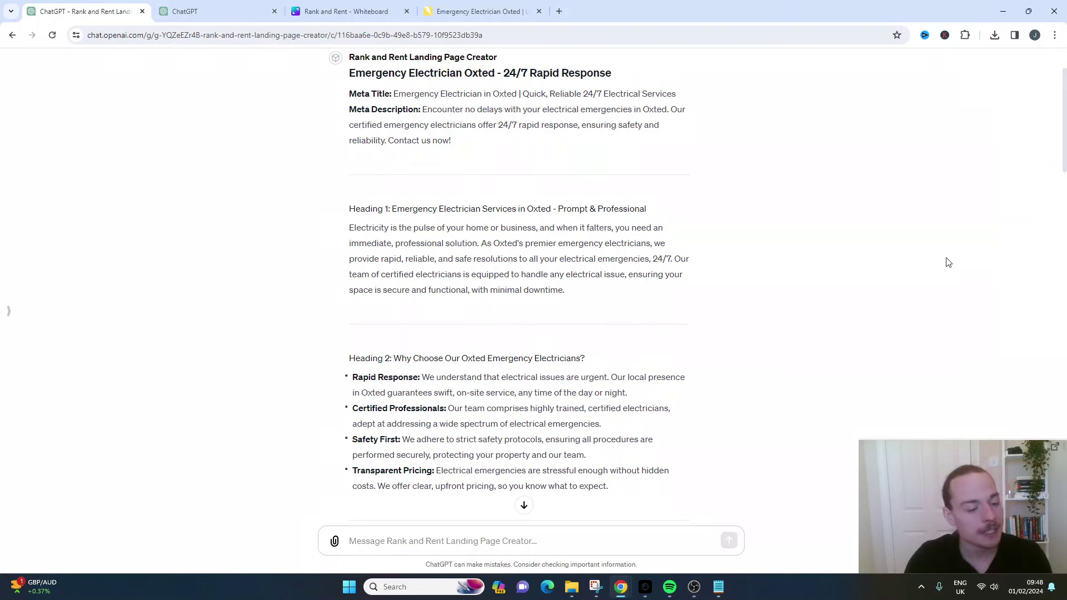
scroll(911, 328, up, 2)
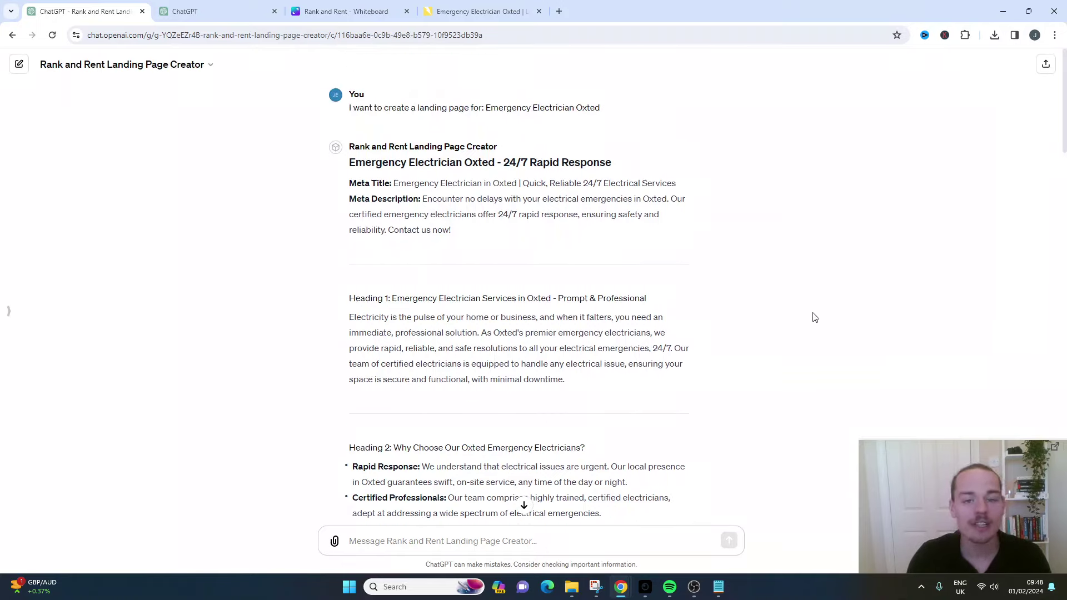